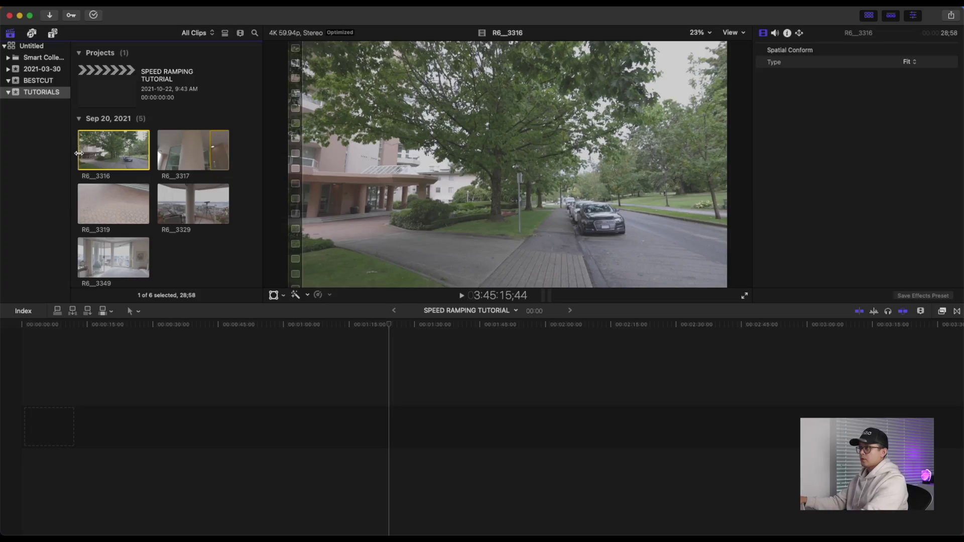
Step: Add the clip R6__3316 to the start of the empty project timeline
click(114, 150)
drag(113, 150, 22, 430)
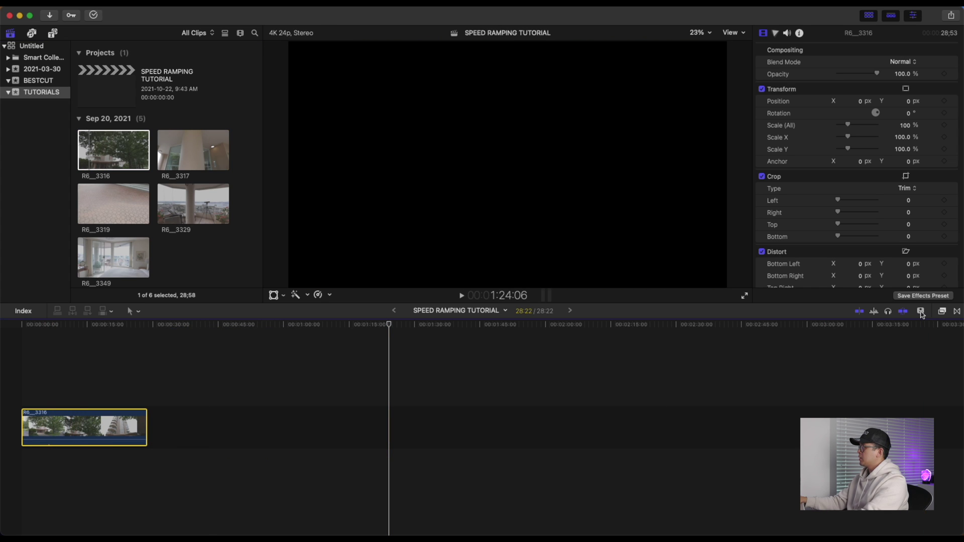
Step: Cut the timeline clip at 12:20 and delete the part before the cut
key(super+equal)
key(super+equal)
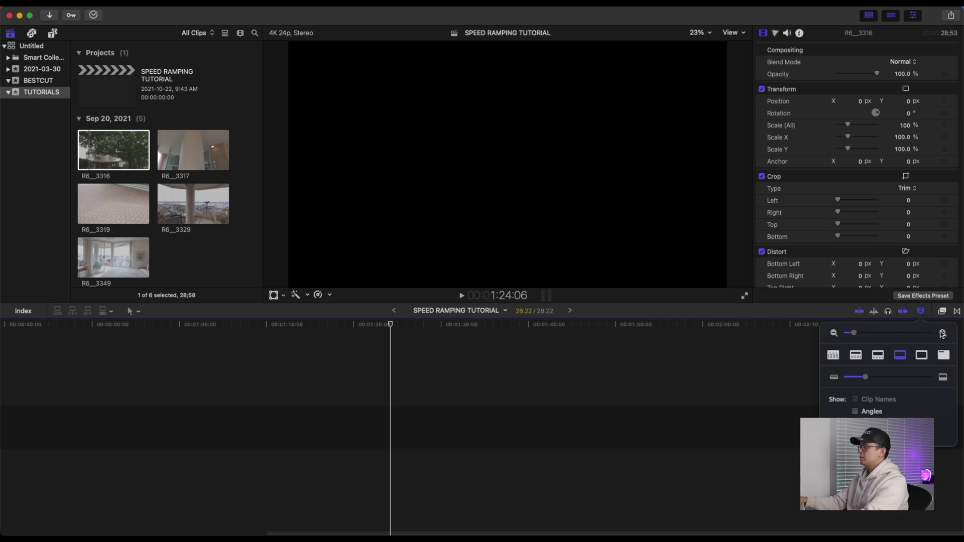
scroll(728, 360, left, 15)
click(23, 326)
drag(23, 327, 247, 358)
click(243, 424)
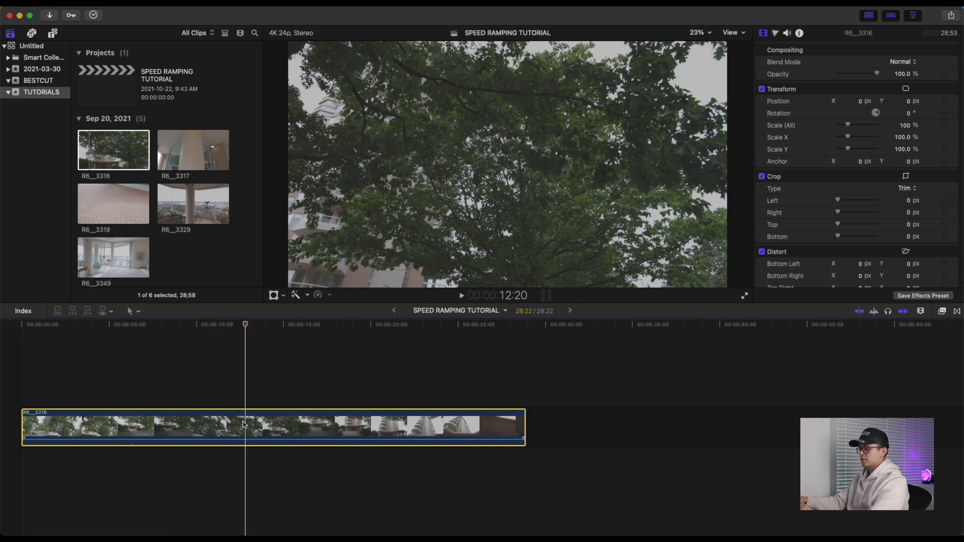
key(super+b)
click(82, 440)
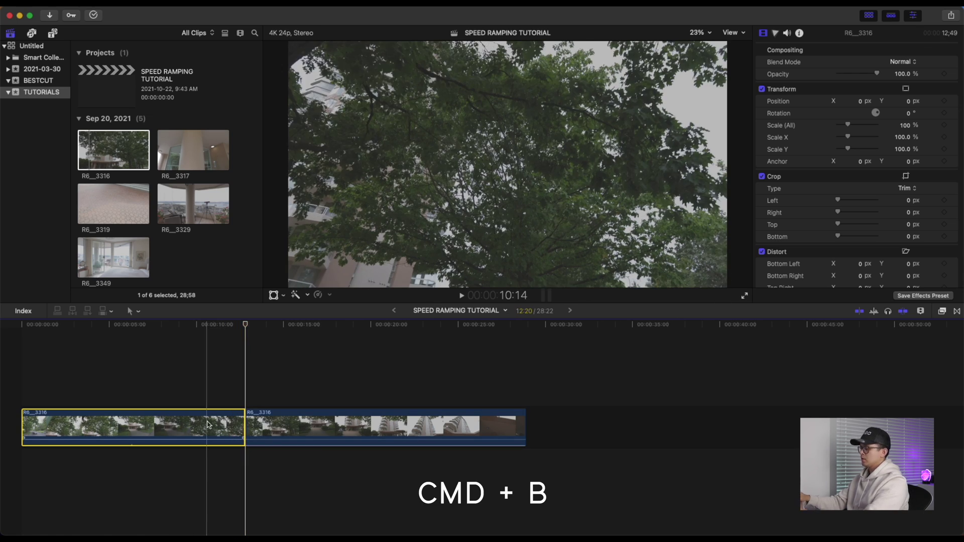
key(Delete)
Step: Retime the remaining R6__3316 clip with Automatic Speed
click(82, 440)
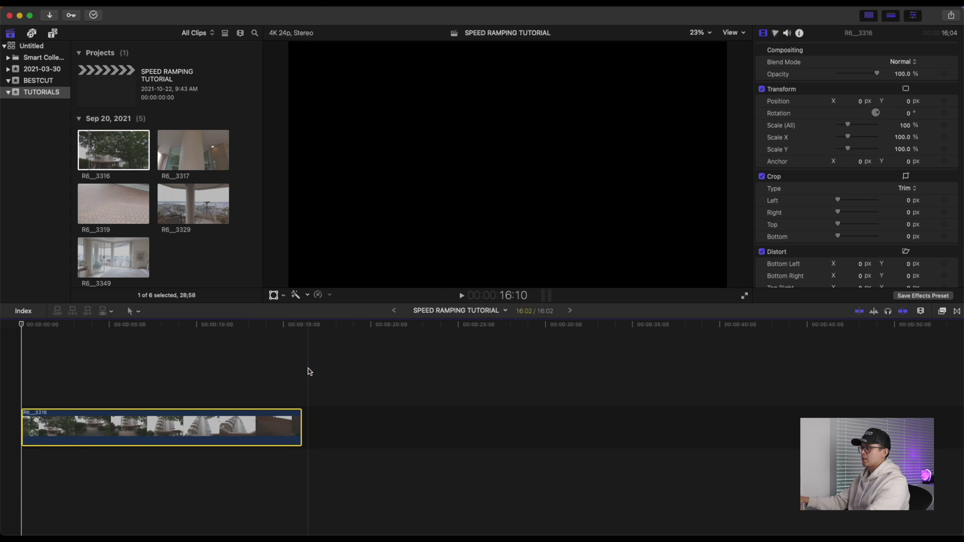
click(115, 376)
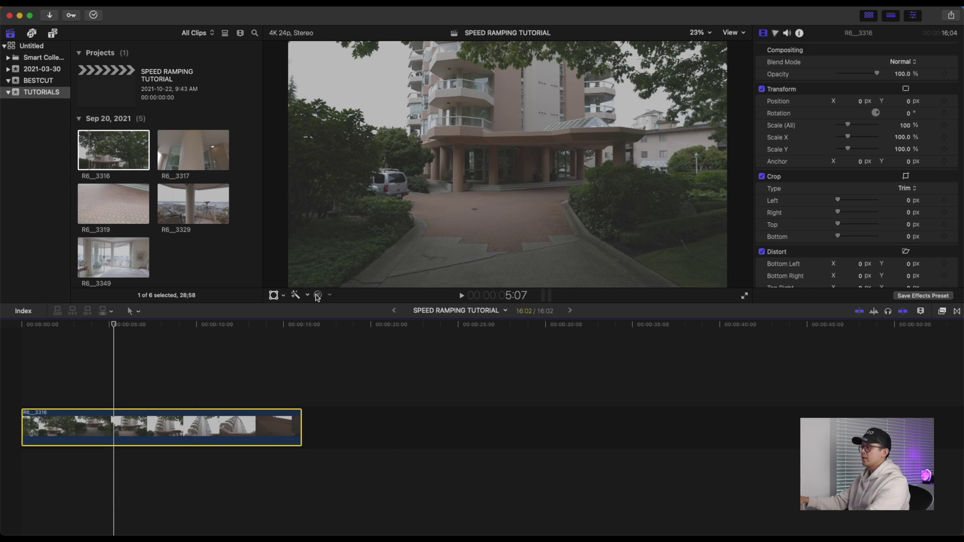
click(319, 295)
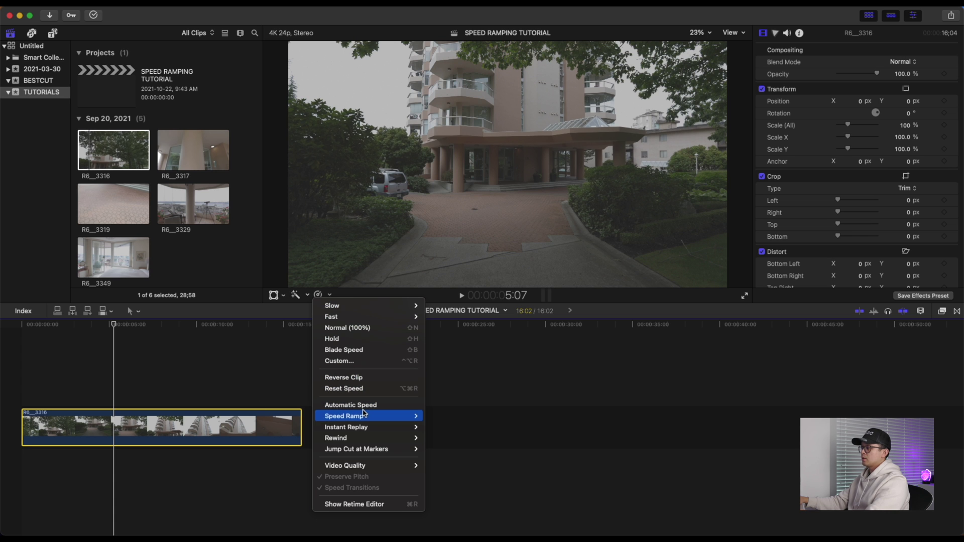
click(359, 406)
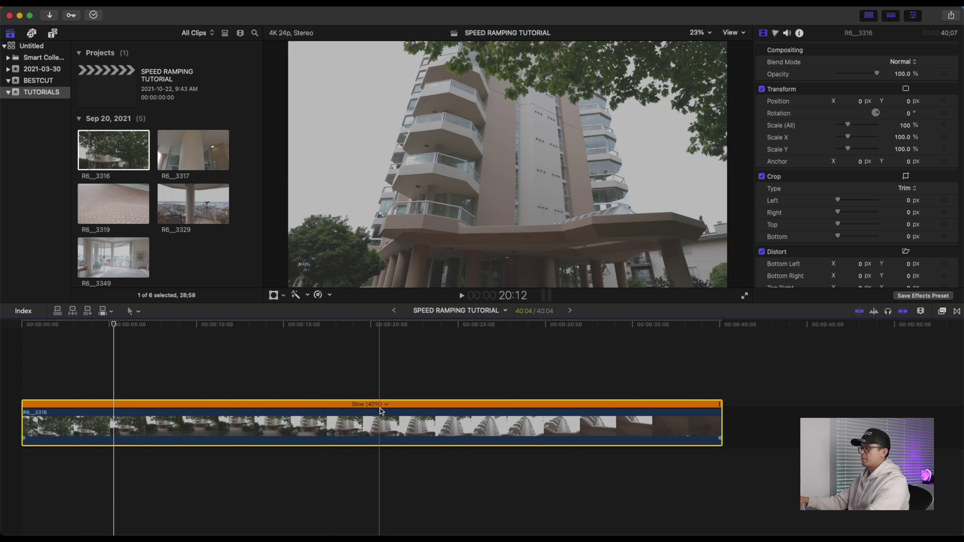
Step: Split the slowed clip's speed with Blade Speed at 9:11, where the building entrance is in view
click(6, 366)
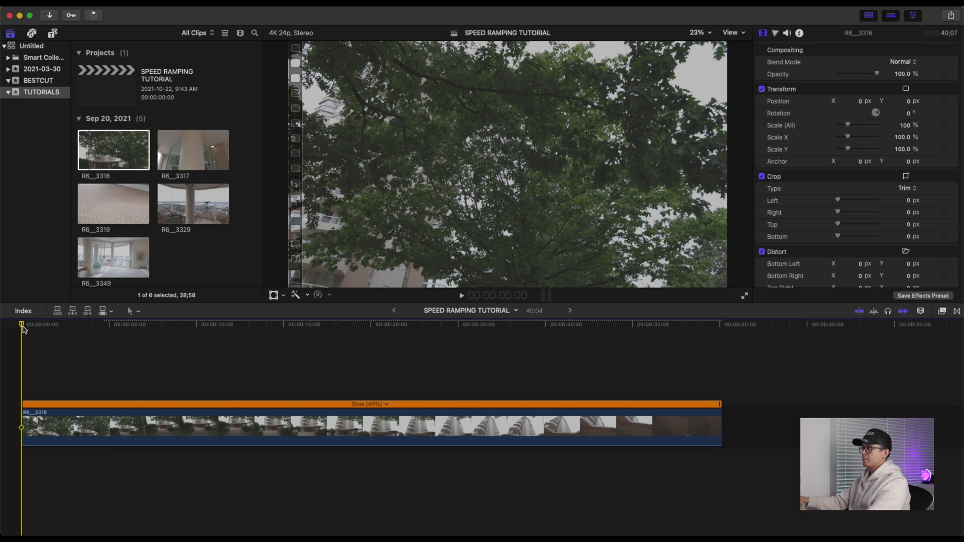
drag(22, 329, 189, 357)
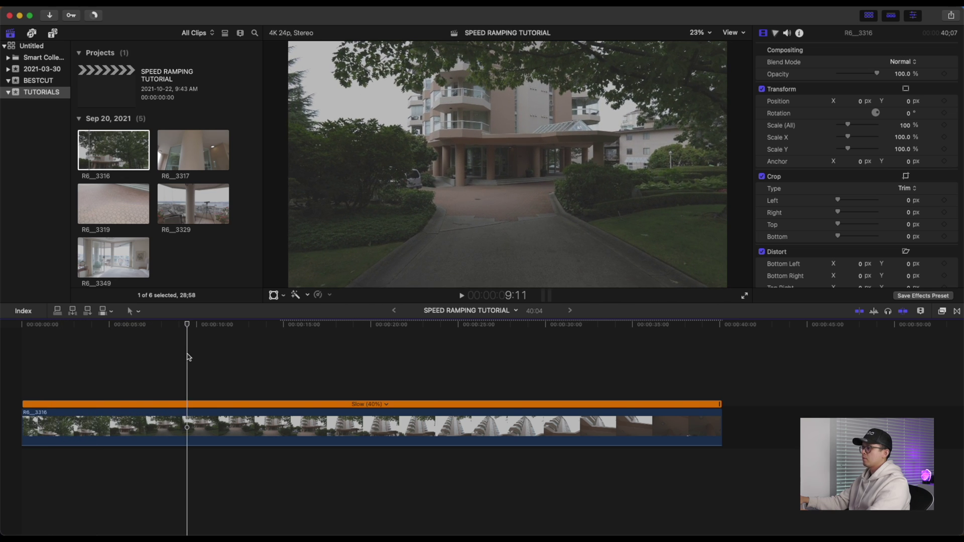
click(190, 429)
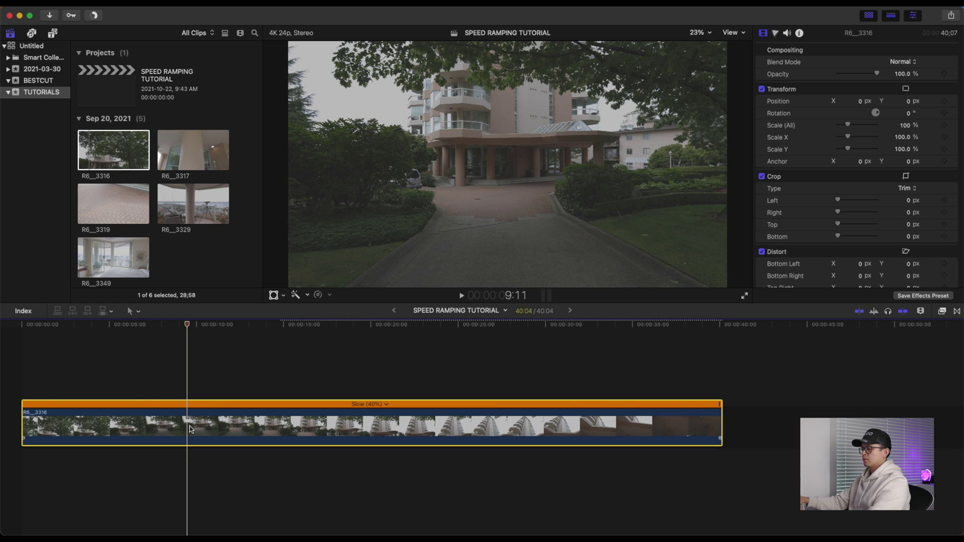
key(shift+b)
key(space)
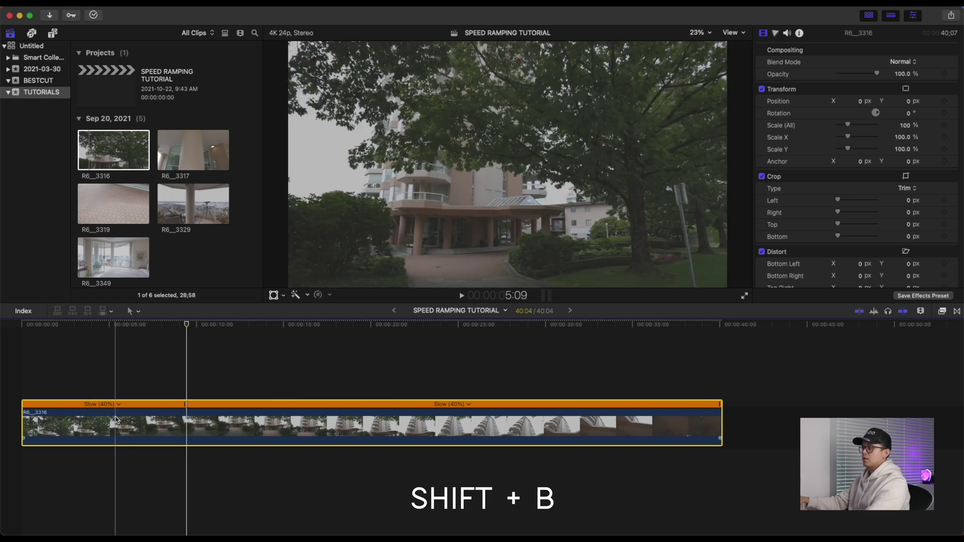
key(super+4)
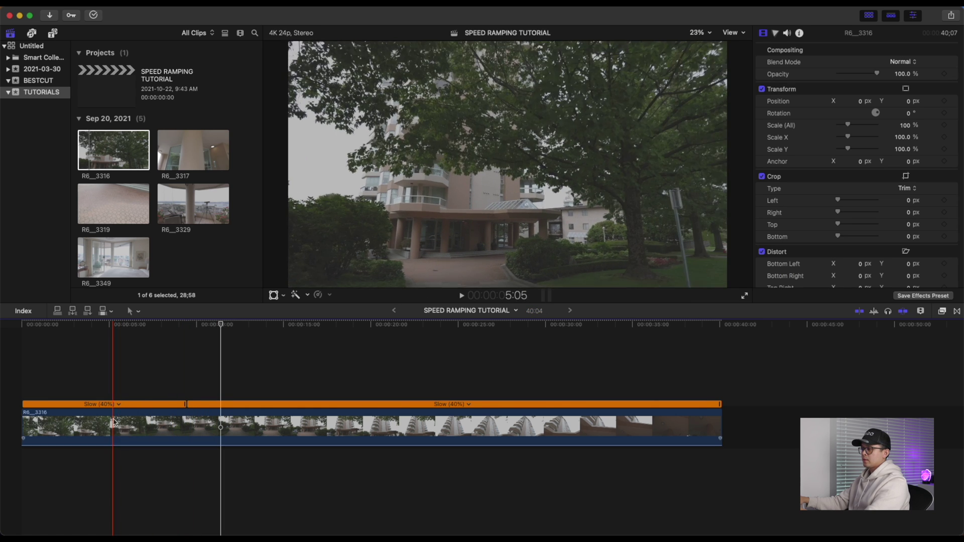
Step: Try the Fast 4x speed on the clip's first speed segment with a playback preview, and undo it
click(146, 408)
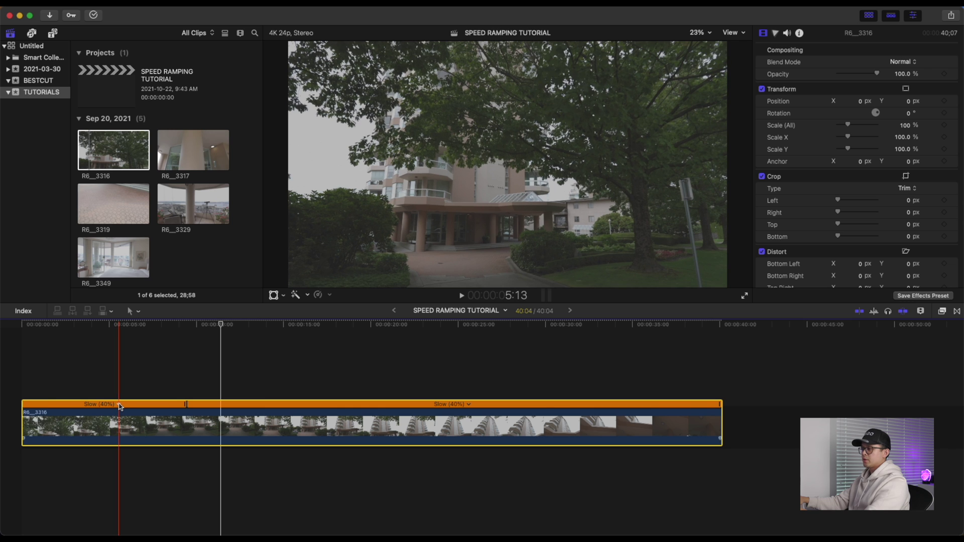
click(120, 405)
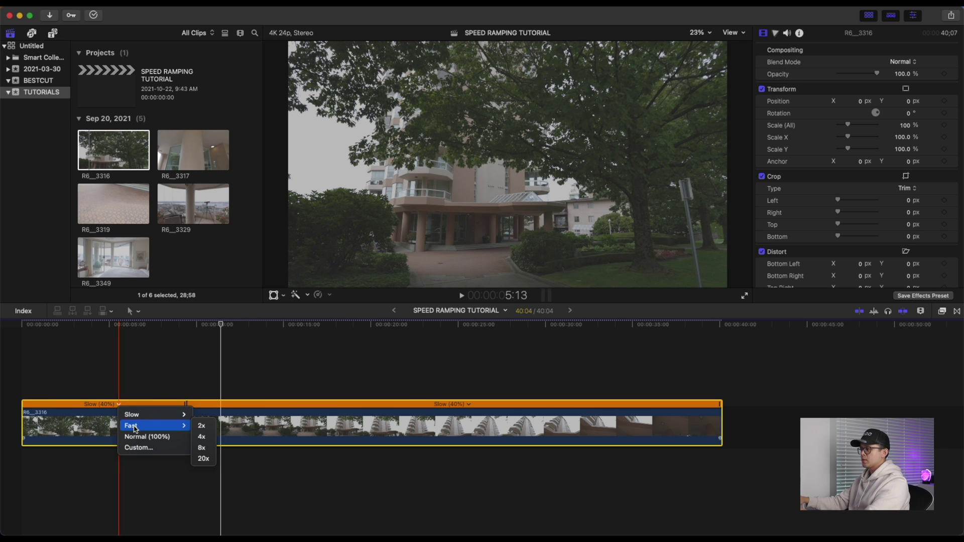
click(203, 441)
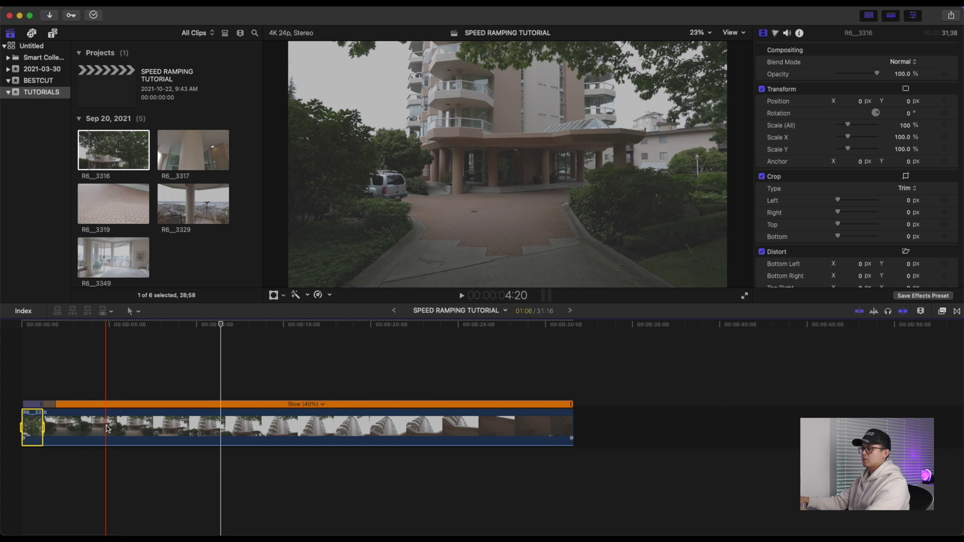
key(Home)
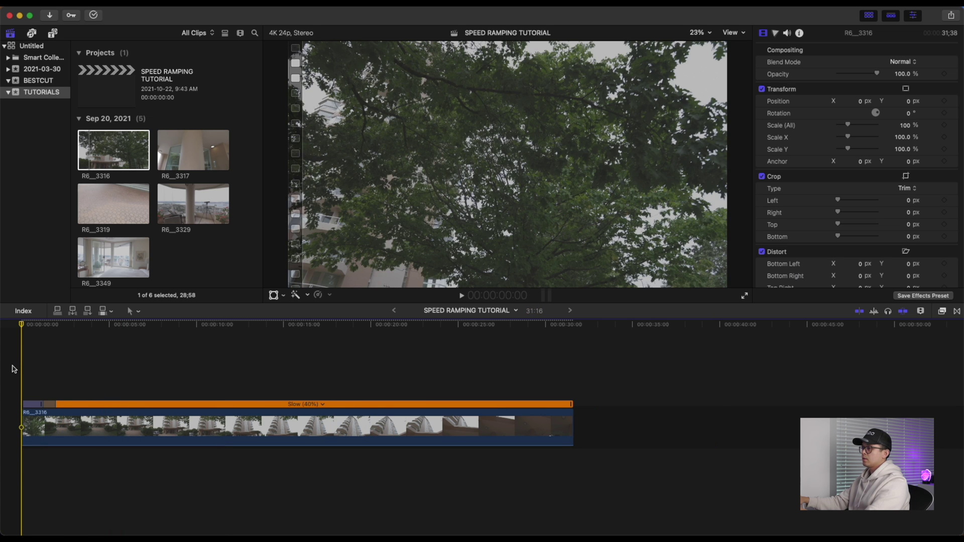
key(space)
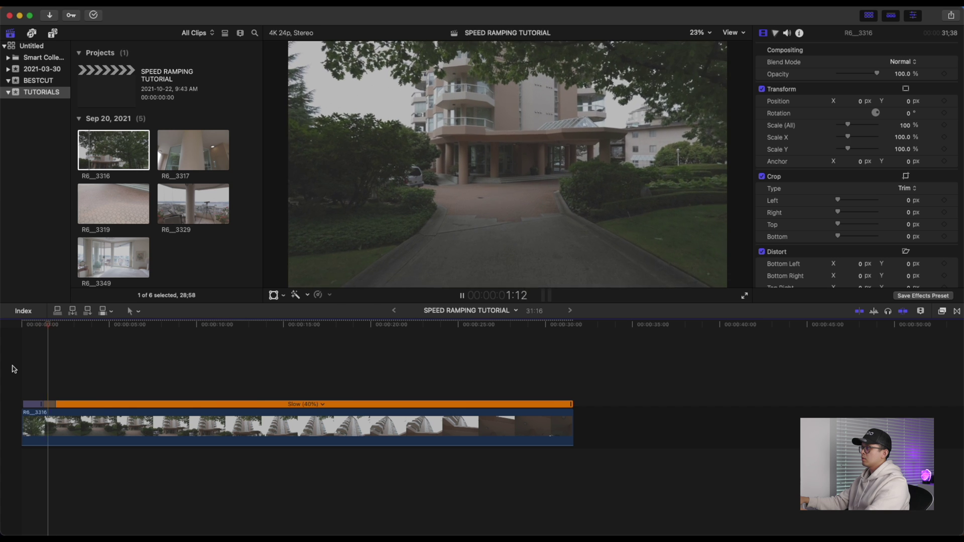
key(space)
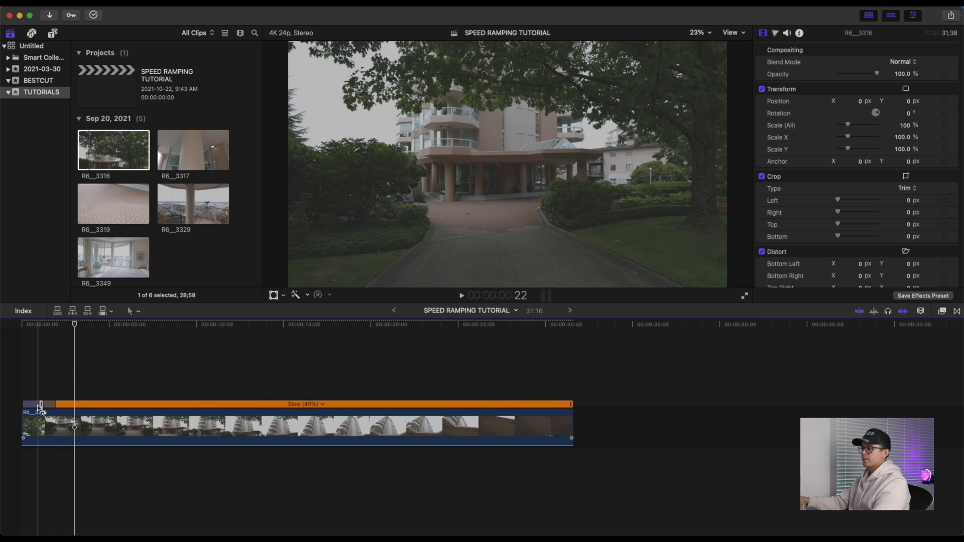
click(18, 385)
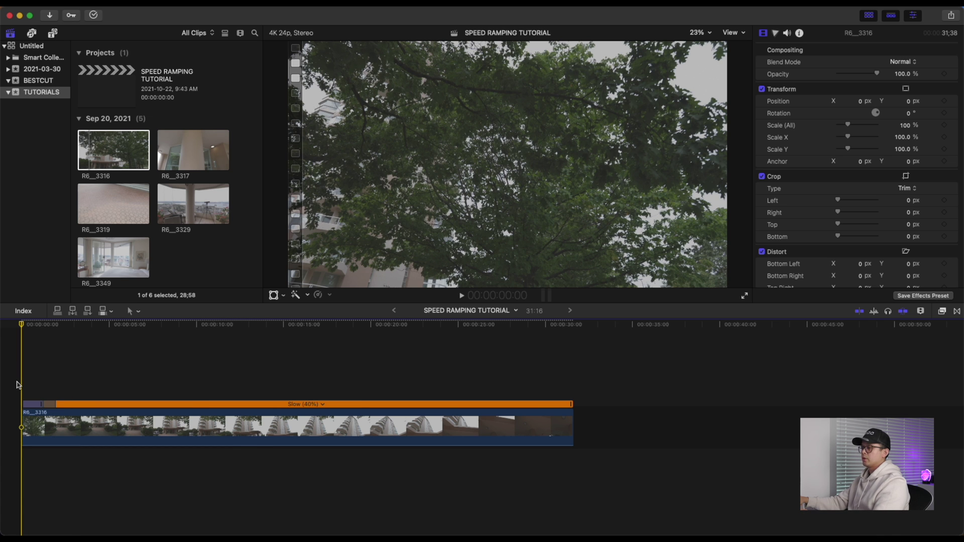
key(super+z)
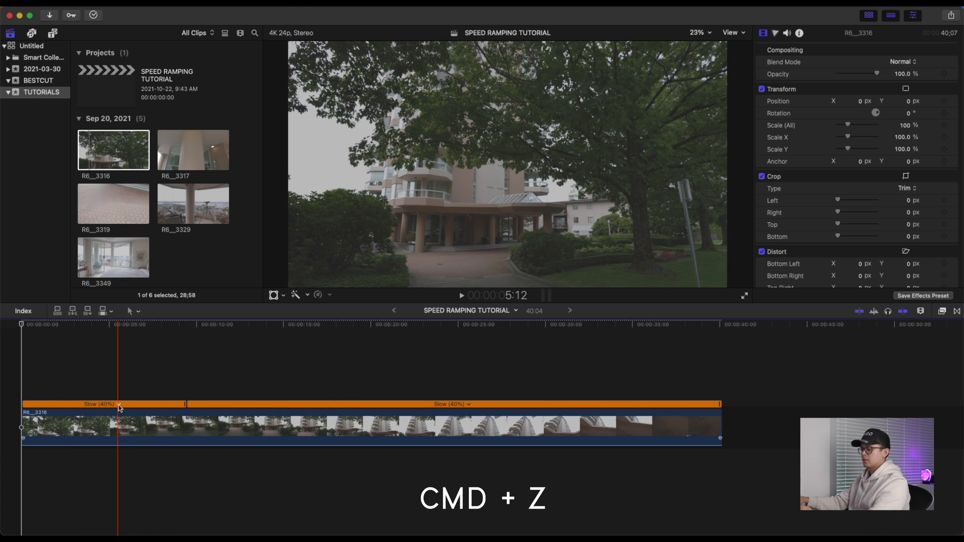
Step: Set the clip's first speed segment to Fast 8x and preview it from the start of the timeline
click(119, 406)
mouse_move(151, 426)
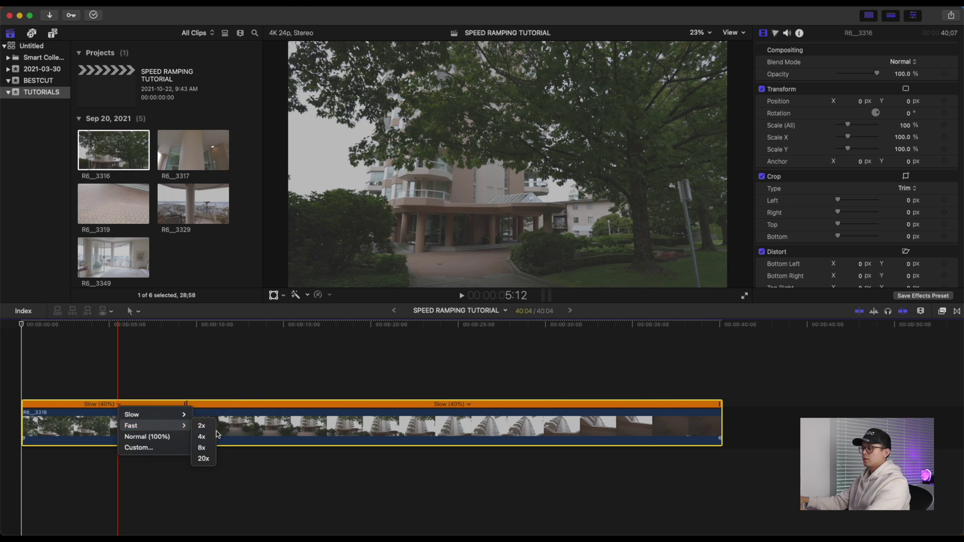
click(204, 448)
click(14, 365)
key(space)
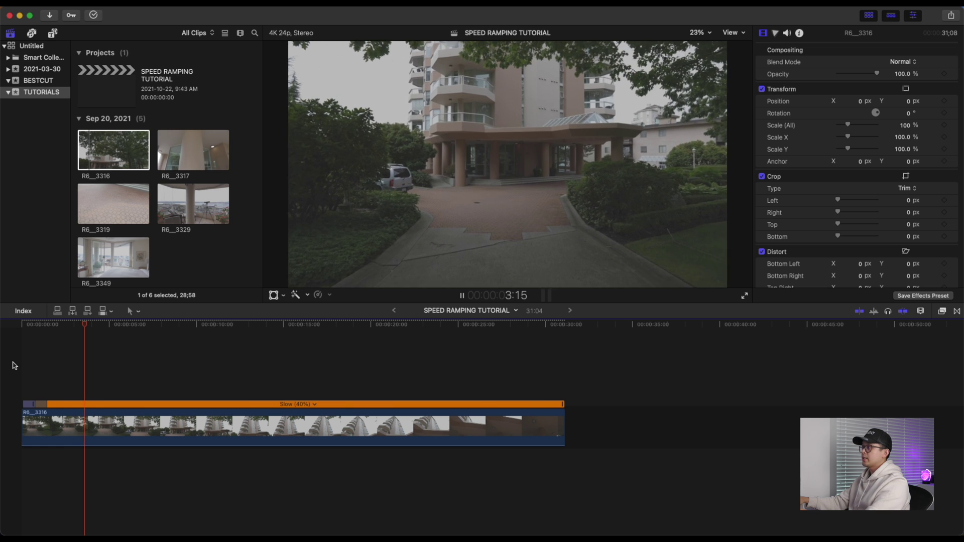
key(space)
Step: Replay the ramp from the start and split the slow section's speed with Blade Speed at 3:08 and 13:11
click(97, 434)
click(17, 387)
key(space)
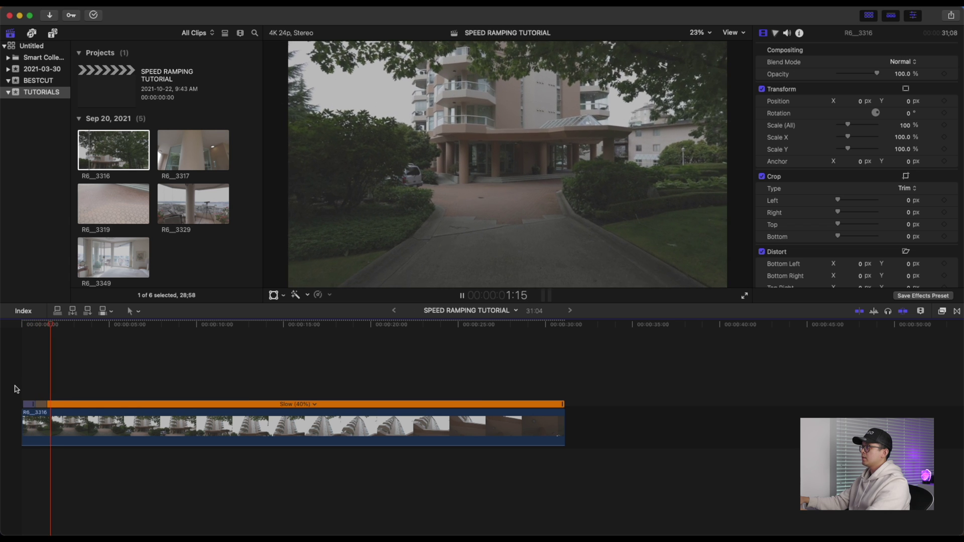
key(space)
click(82, 426)
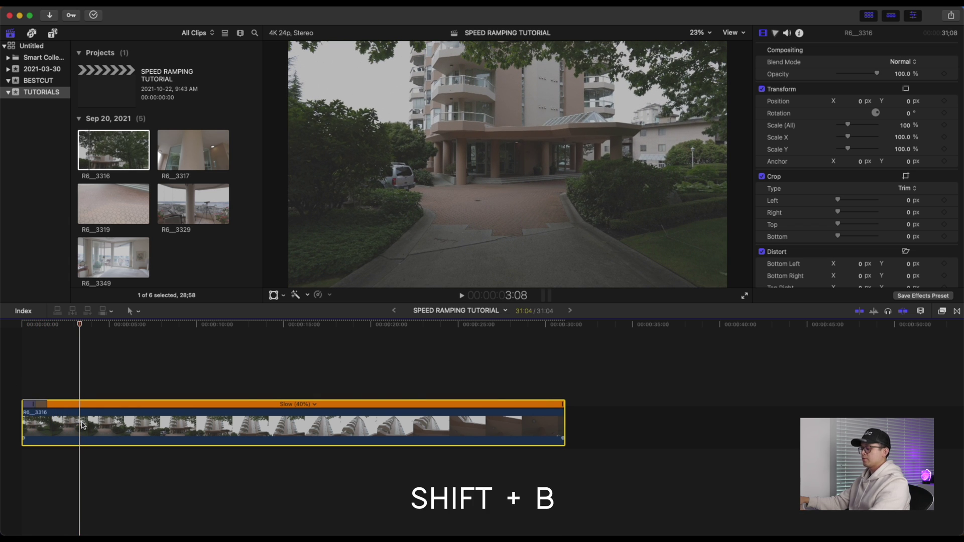
key(shift+b)
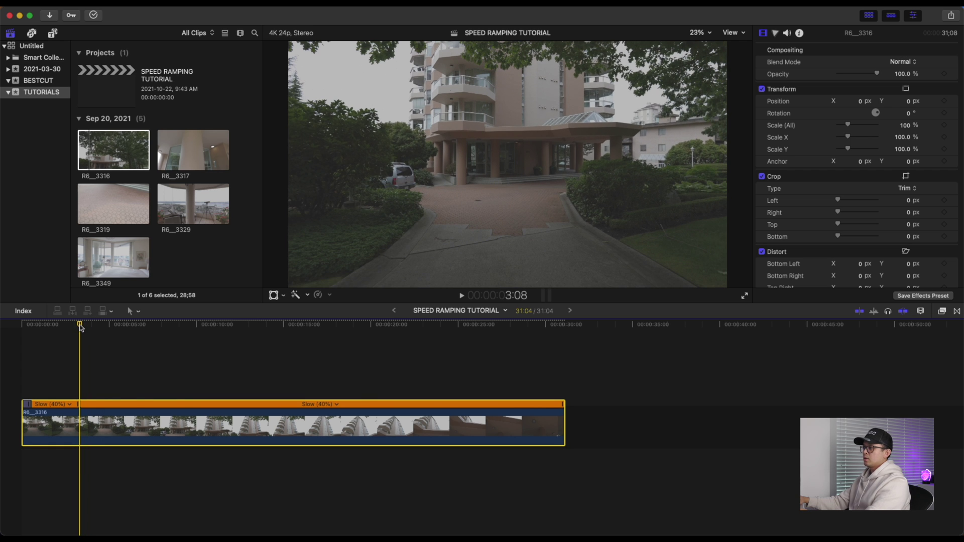
drag(80, 326, 256, 371)
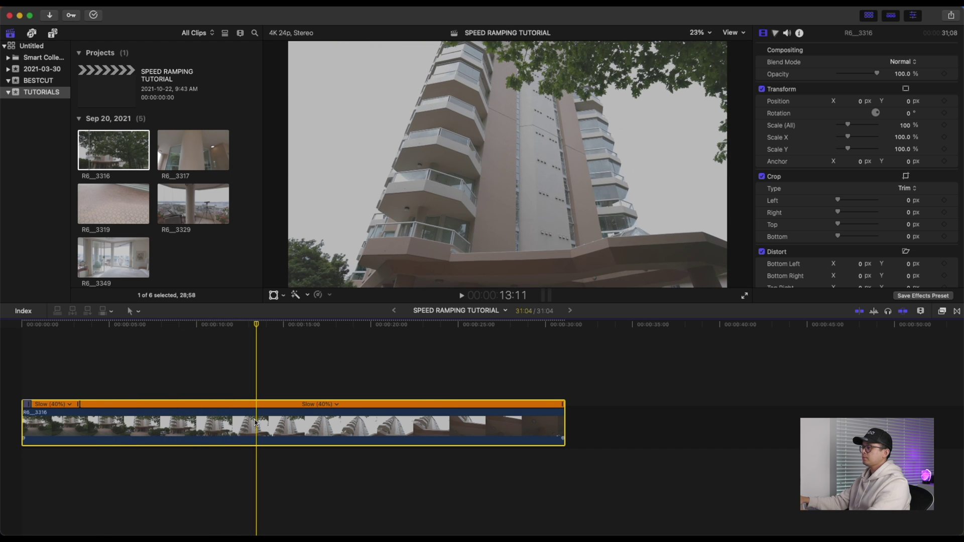
key(shift+b)
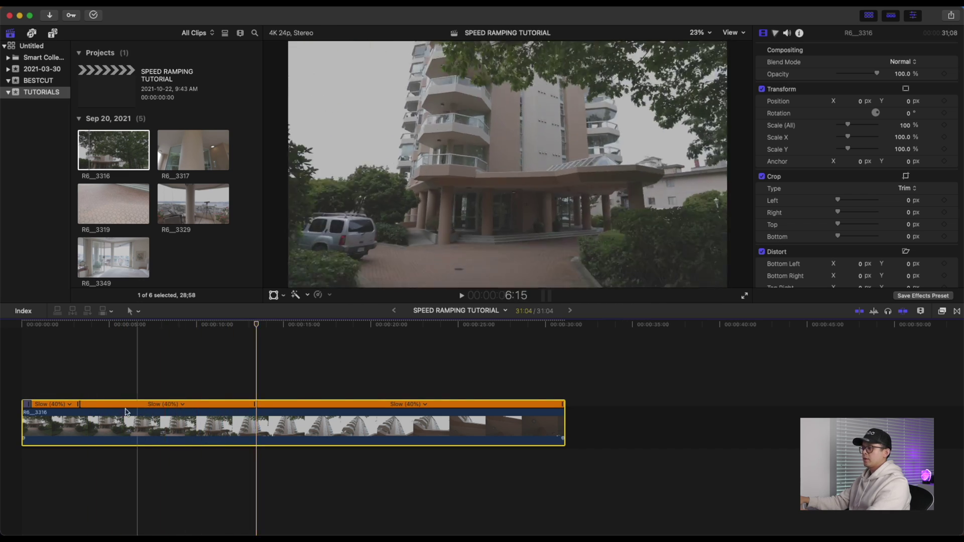
Step: Set the speed segment between the 3:08 and 13:11 splits to Fast 8x
drag(65, 425, 196, 413)
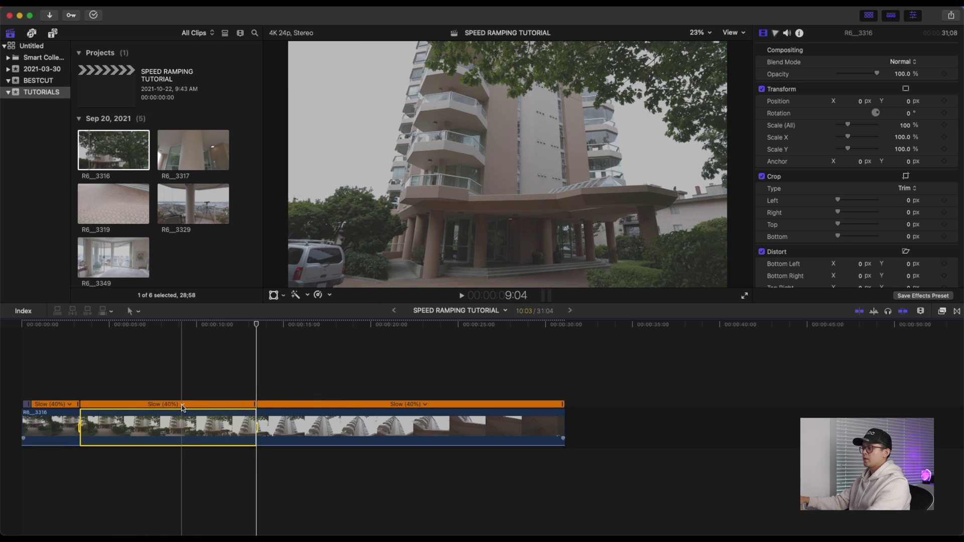
click(182, 404)
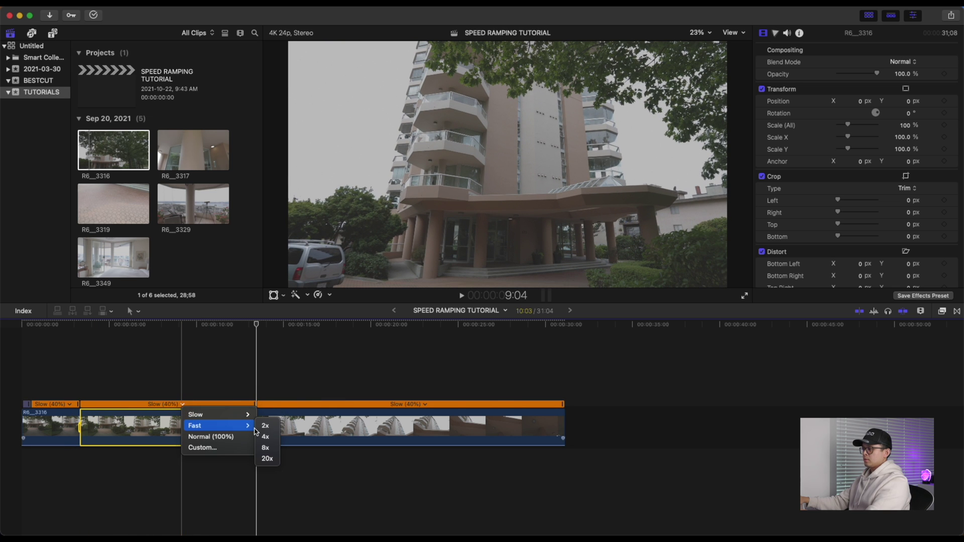
click(267, 448)
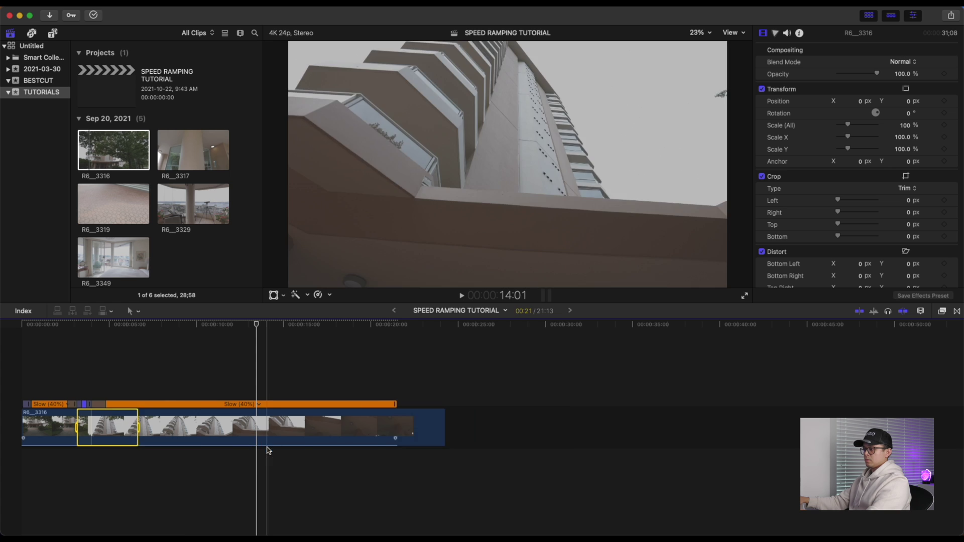
Step: Play the retimed clip from the start to review both speed ramps, and return the playhead to the beginning
click(16, 381)
key(space)
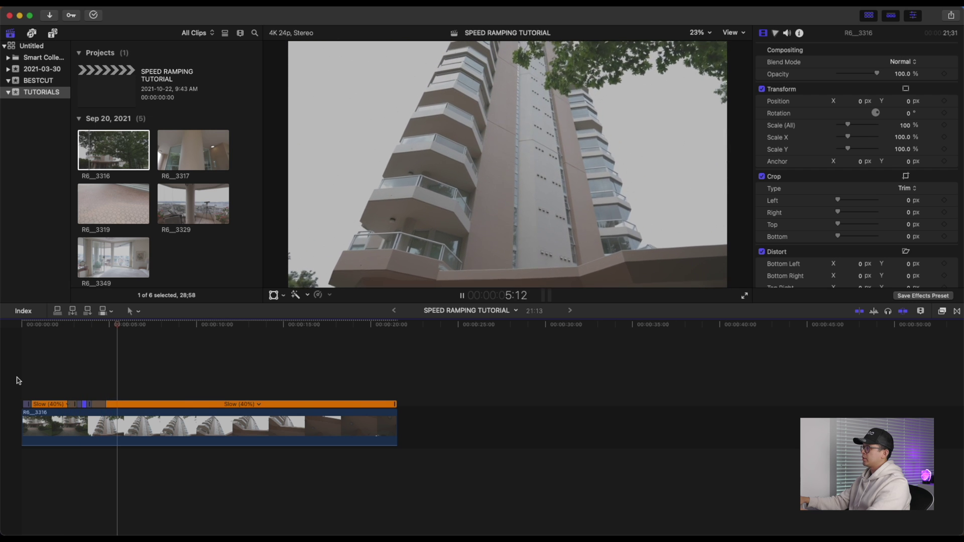
key(space)
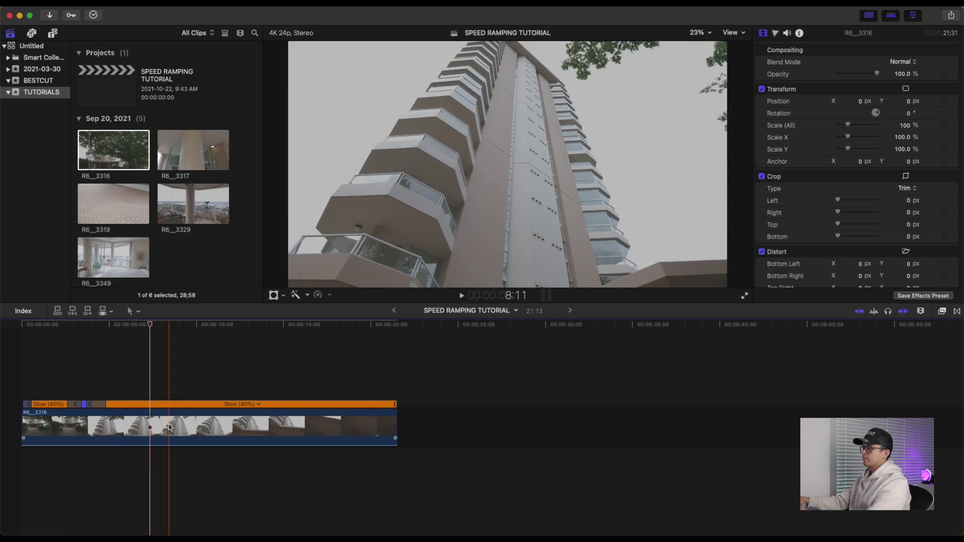
click(152, 428)
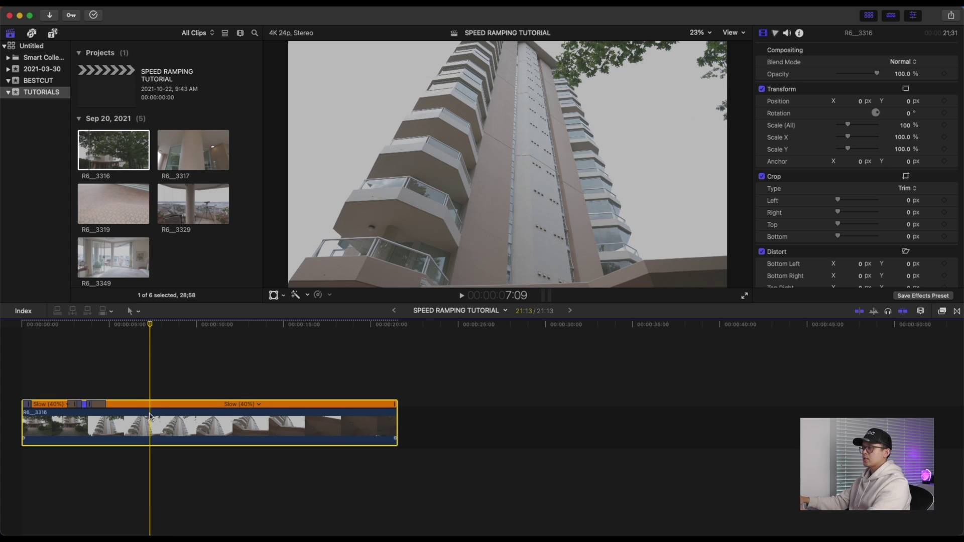
click(112, 339)
drag(113, 339, 21, 358)
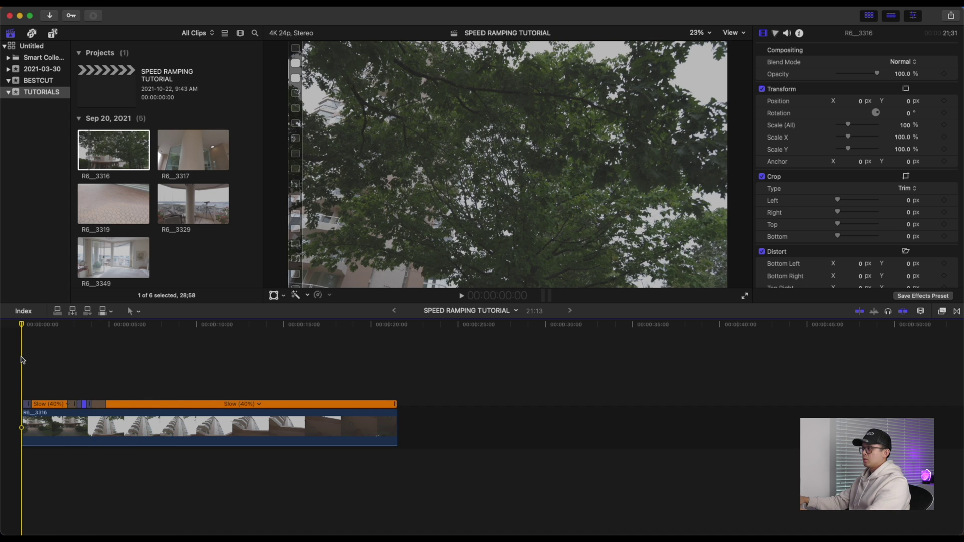
Step: Split the speed of the remaining slow section of clip R6__3316 with Blade Speed at 6:16
drag(22, 360, 62, 361)
click(138, 430)
click(137, 429)
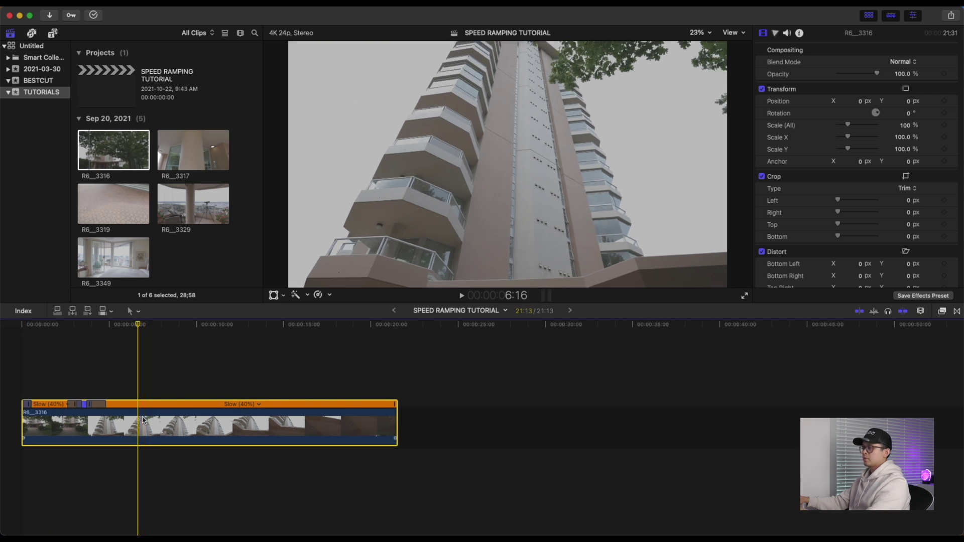
key(shift+b)
Step: Cut the clip at 19:10 and delete the piece after the cut
drag(139, 327, 367, 361)
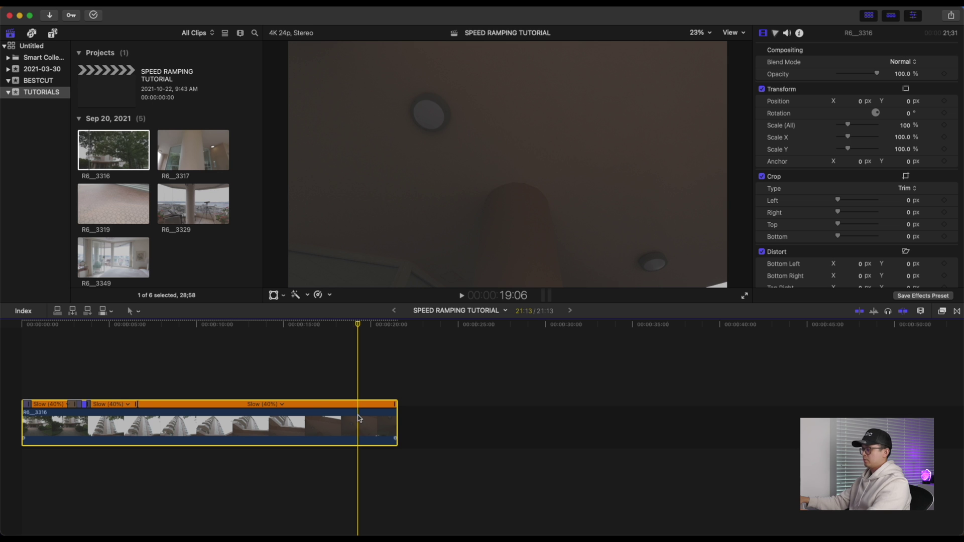
drag(359, 325, 348, 365)
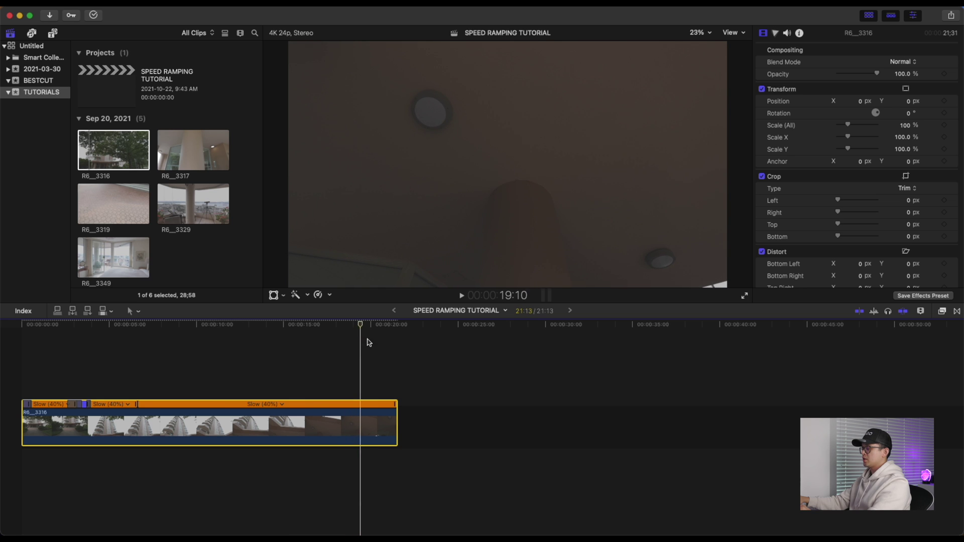
key(super+b)
click(379, 421)
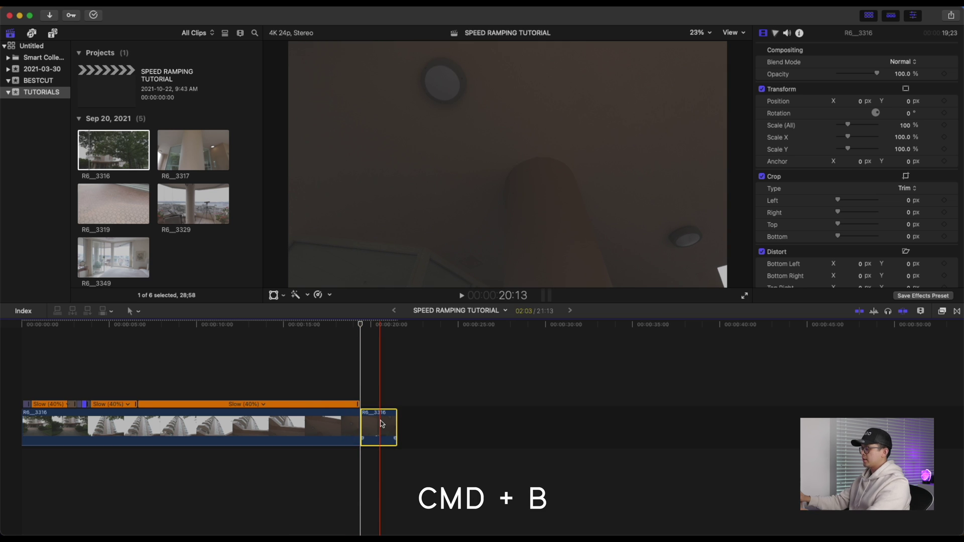
key(Delete)
Step: Set the last speed segment to Fast 8x, play the ramped clip from the beginning, and return the playhead to the start
click(263, 404)
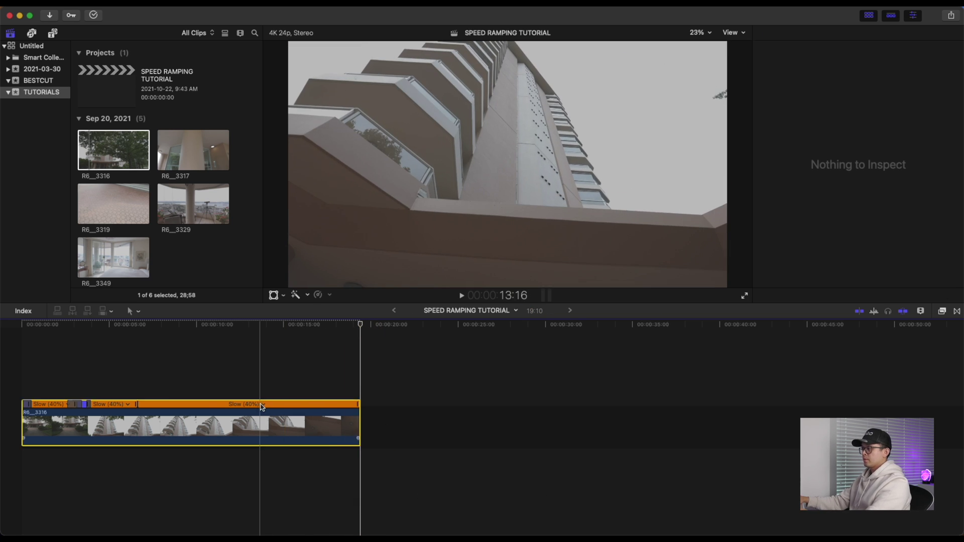
click(344, 448)
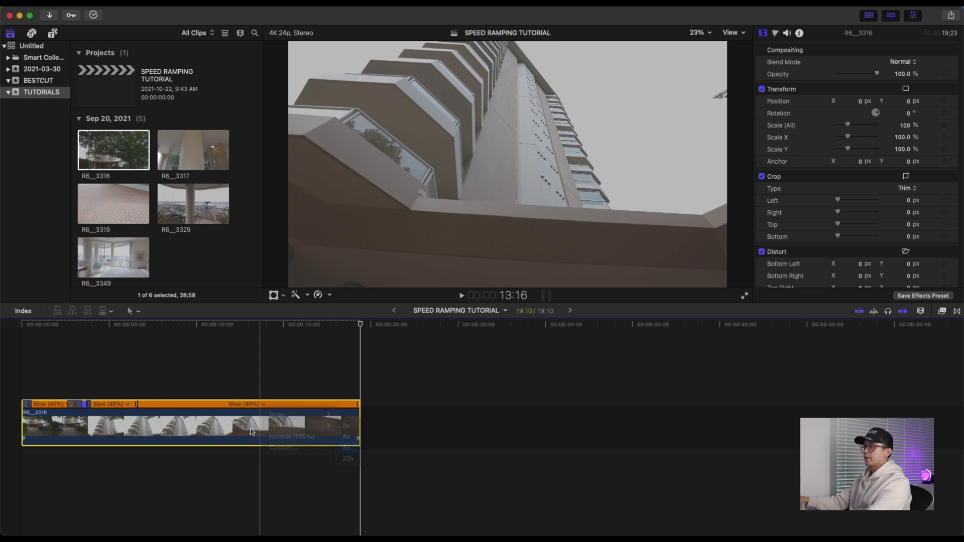
click(123, 388)
key(space)
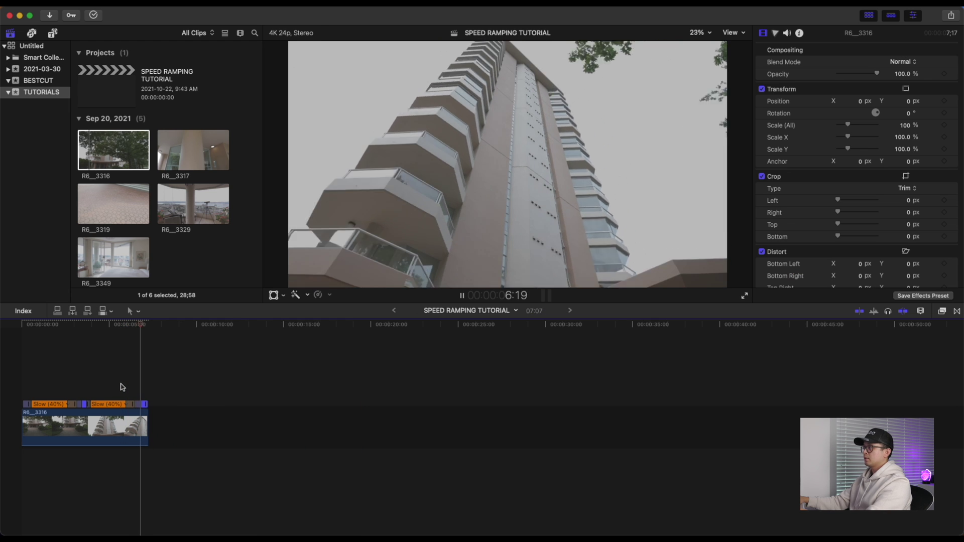
key(Home)
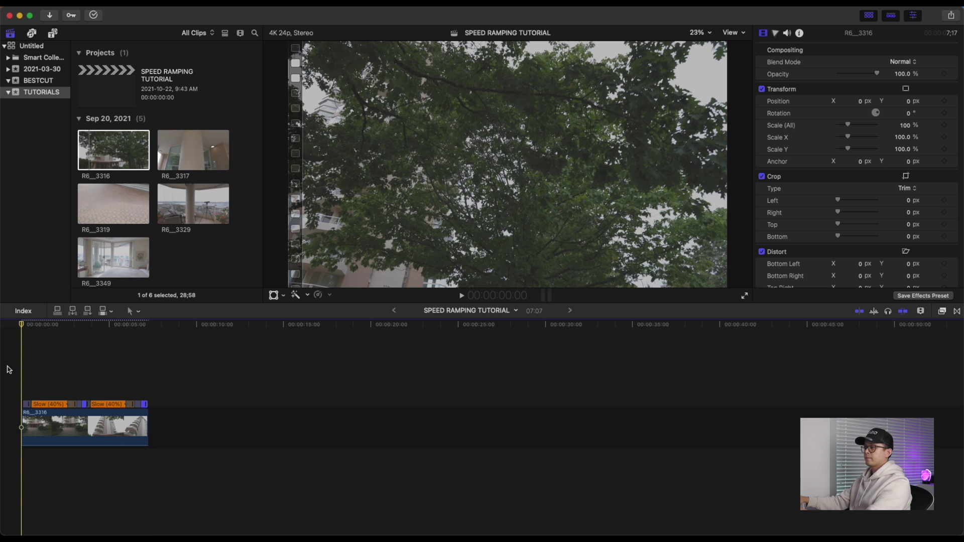
key(space)
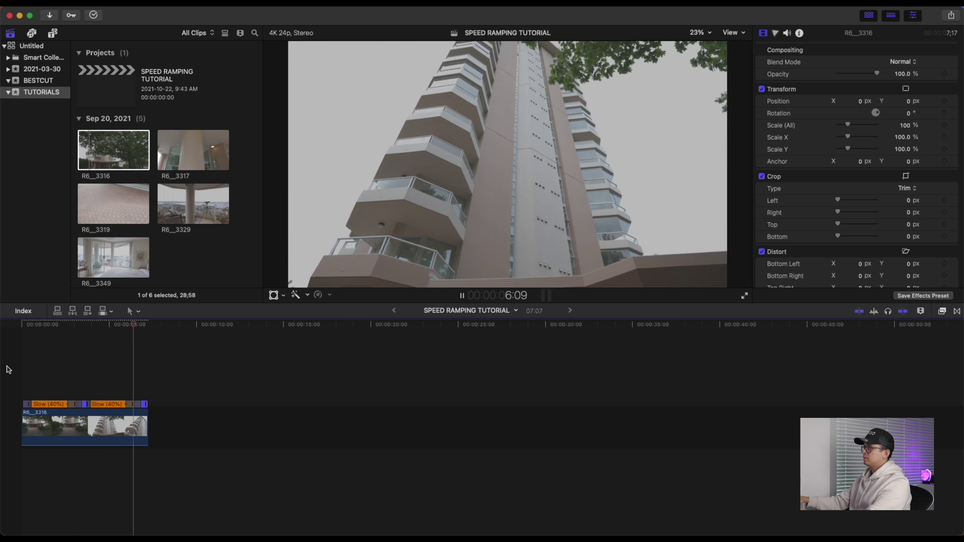
key(Home)
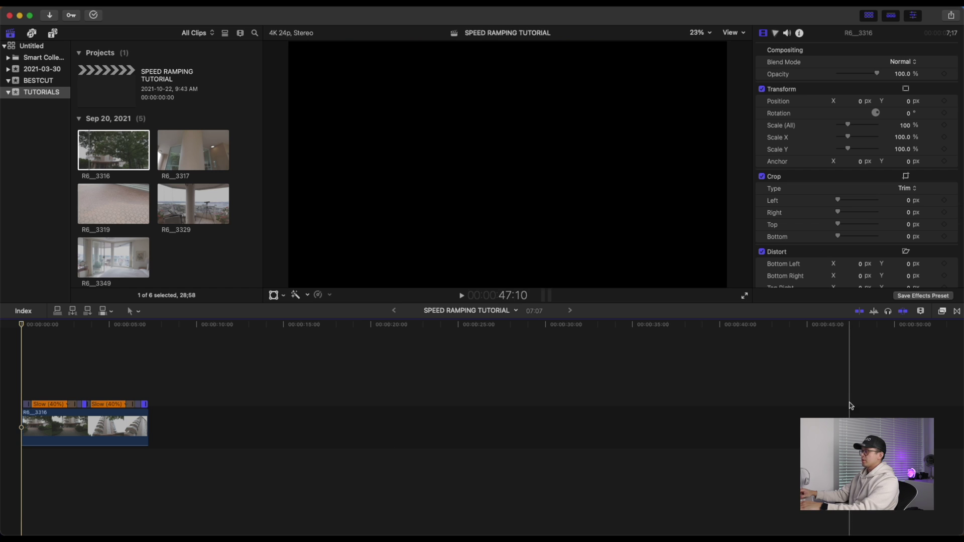
Step: Examine the speed segments in an enlarged timeline and play the transition into the last fast segment
click(922, 311)
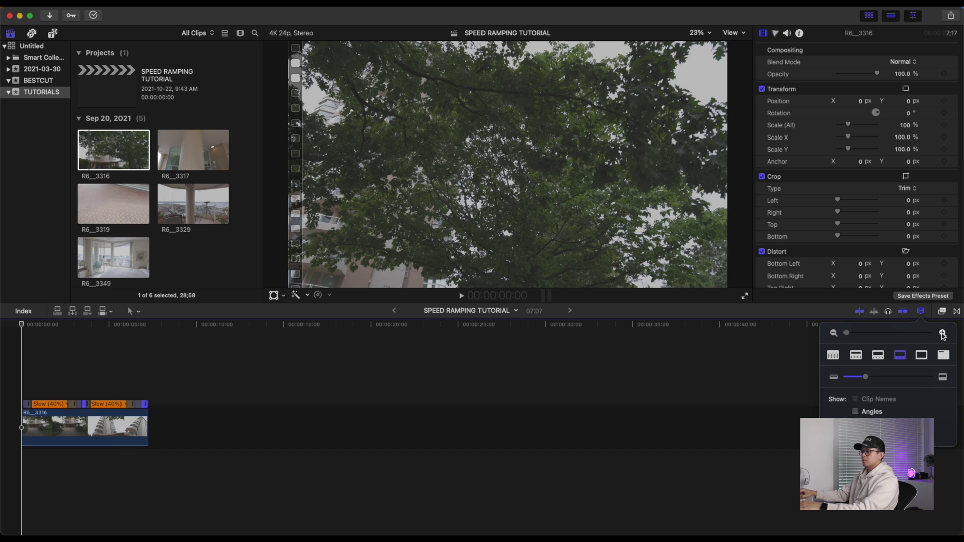
click(943, 334)
click(943, 333)
click(267, 412)
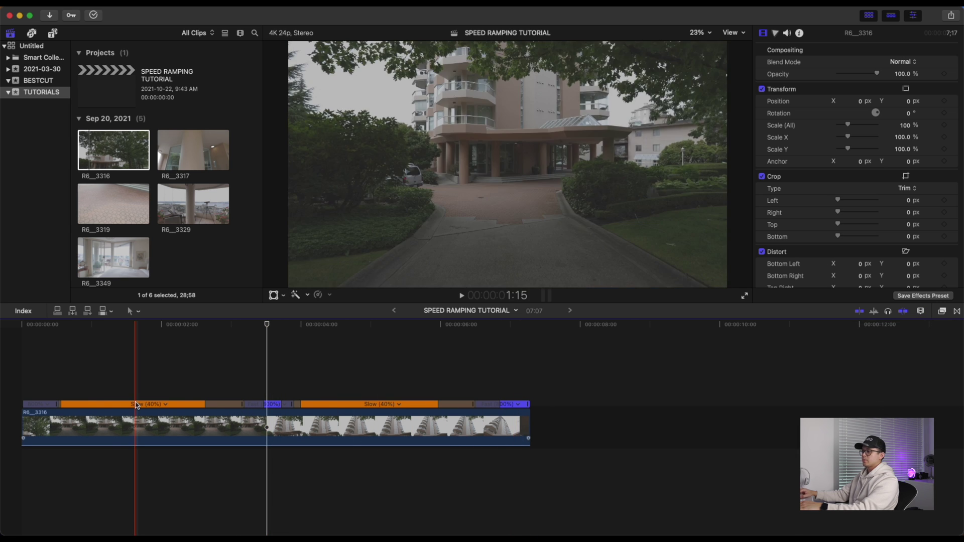
click(501, 422)
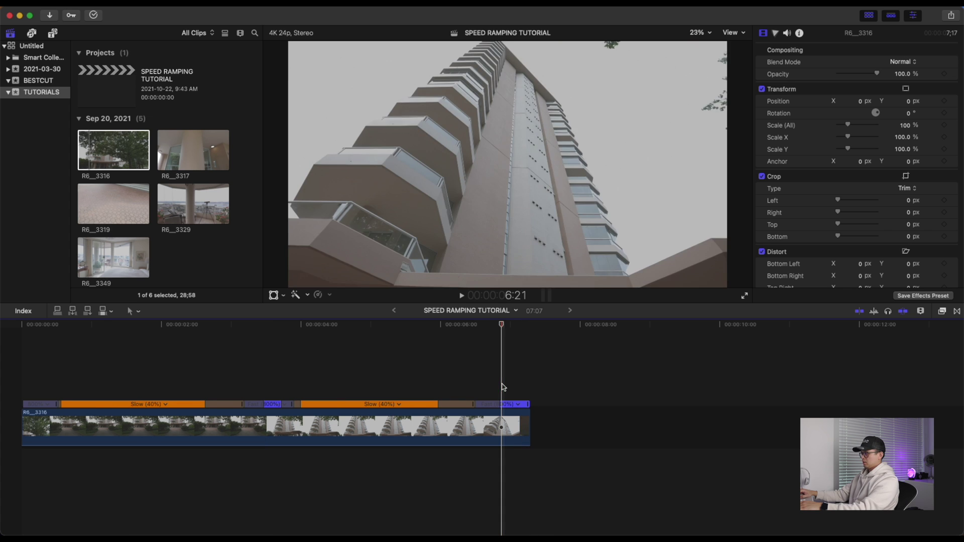
click(452, 383)
key(space)
click(458, 384)
key(space)
key(space)
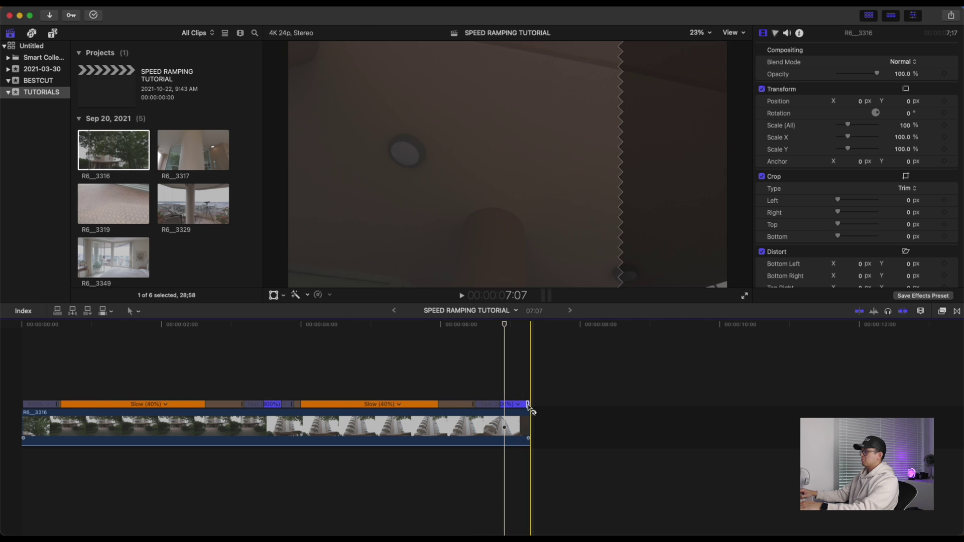
Step: Retime the last fast segment shorter so the clip ends at 7:02, and replay the ending
click(528, 407)
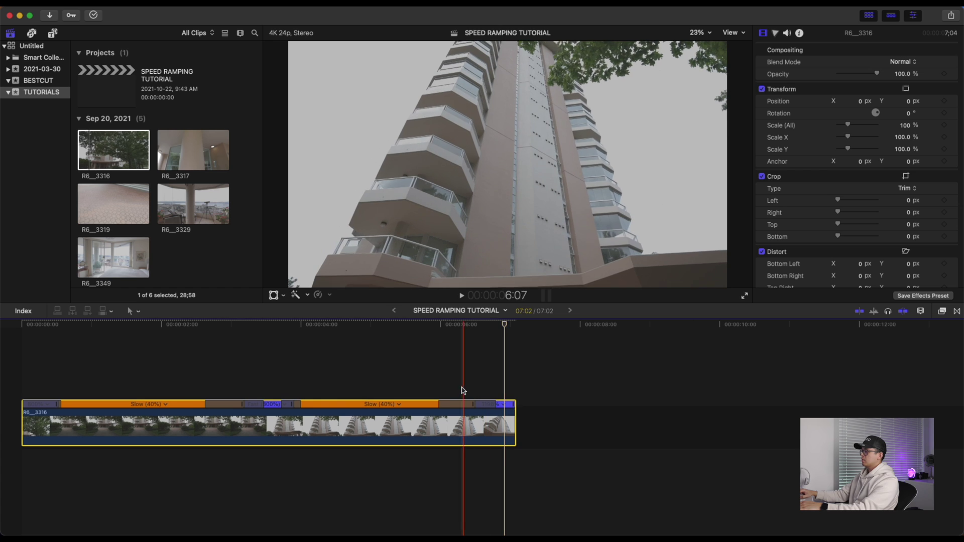
click(422, 374)
key(space)
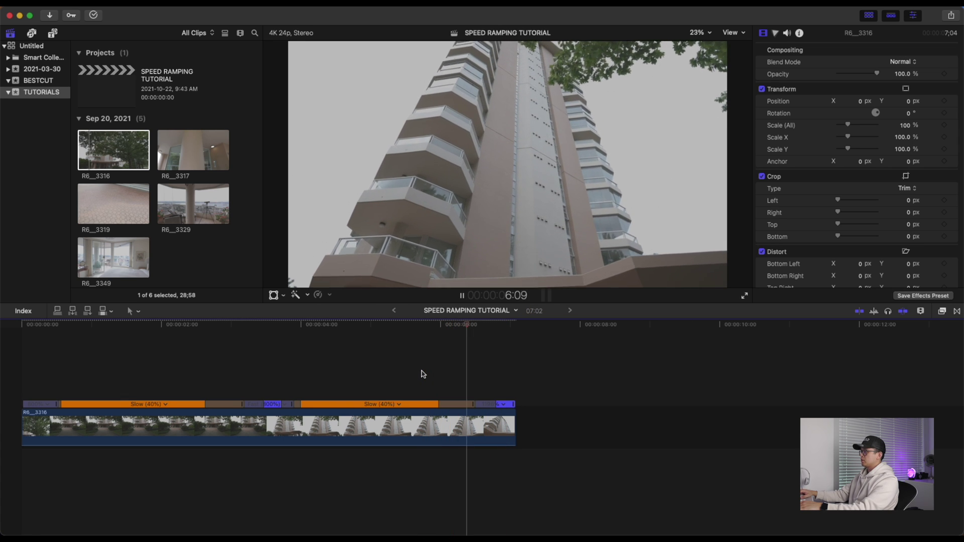
click(423, 374)
key(space)
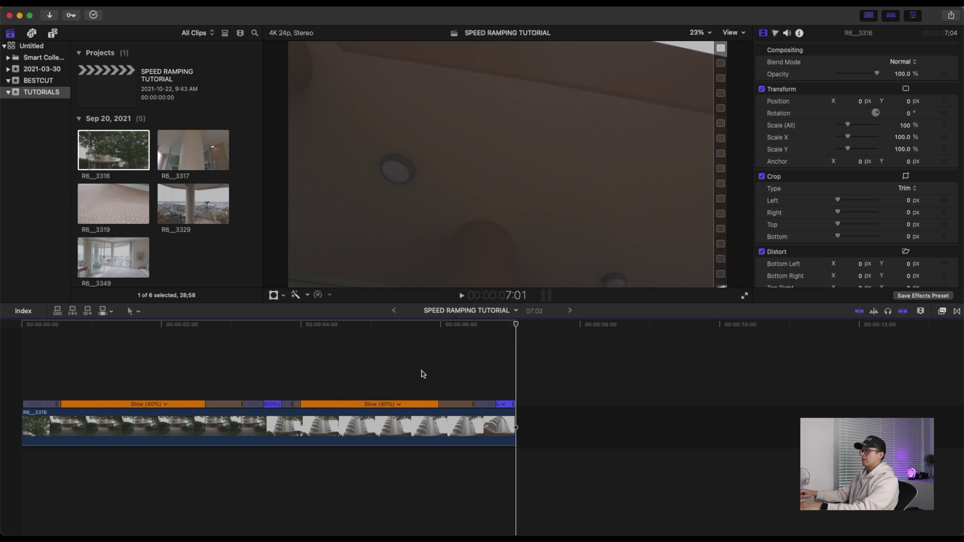
Step: Preview the middle speed ramp from shortly before its fast segment, and return the playhead to the start of the timeline
click(422, 374)
click(161, 384)
click(201, 384)
key(space)
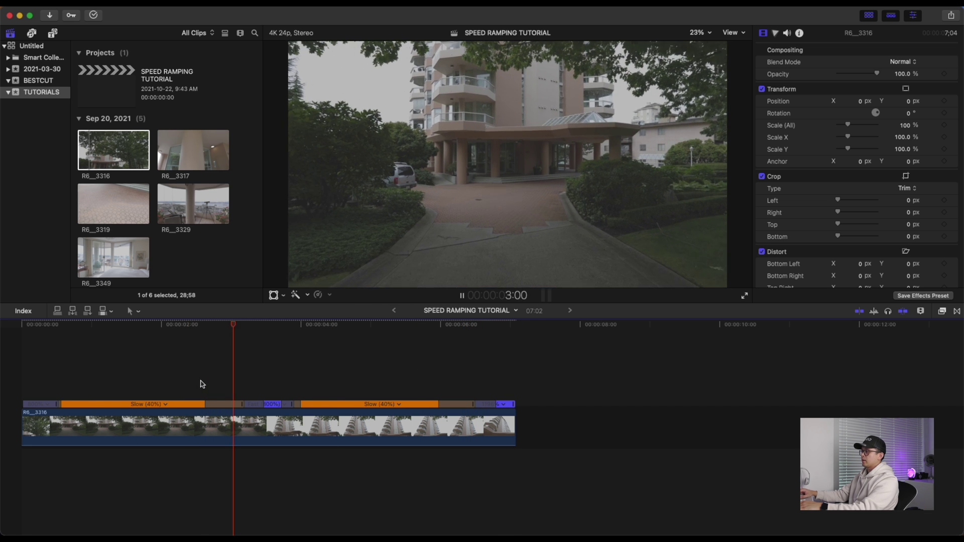
key(space)
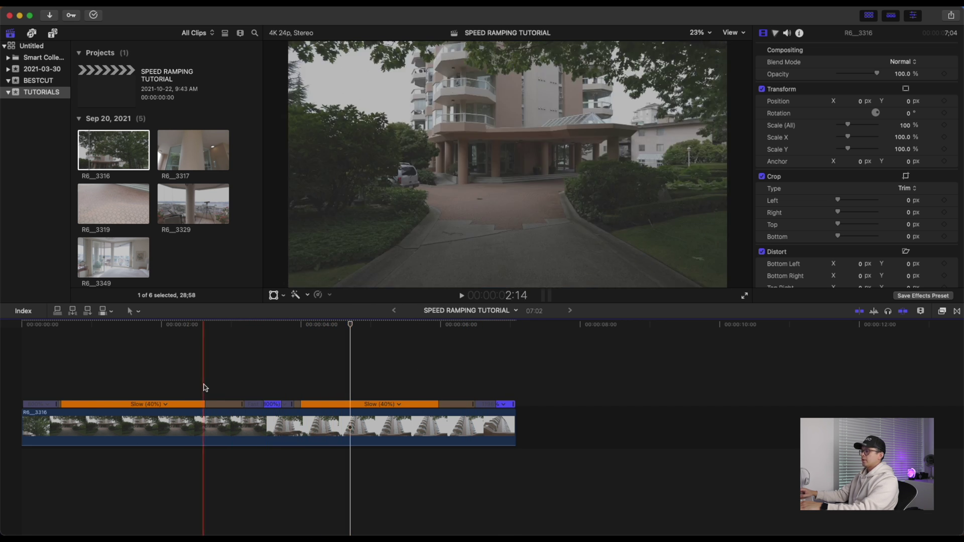
click(148, 377)
click(6, 361)
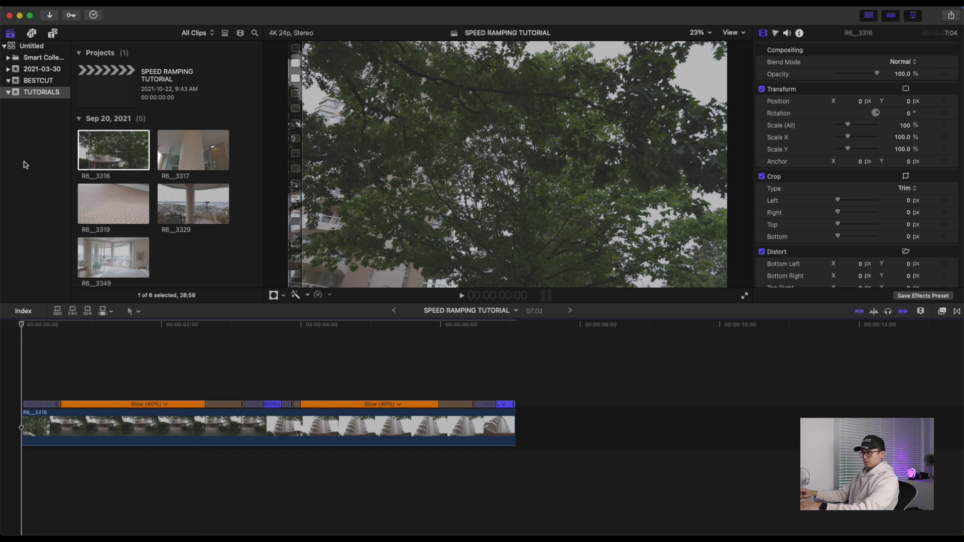
Step: Add the Extreme Motion Blur title from the Motion Blur category above the beginning of the clip
click(53, 35)
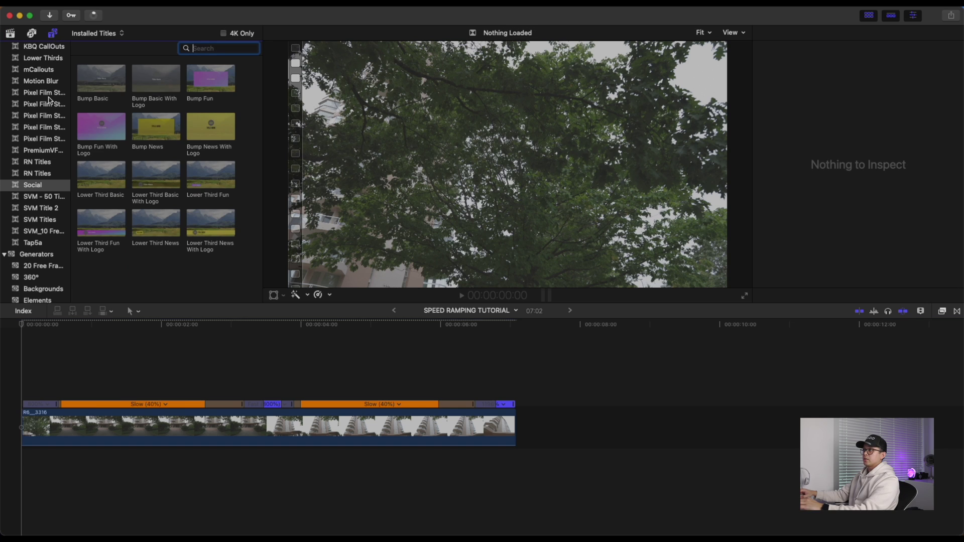
scroll(55, 117, up, 5)
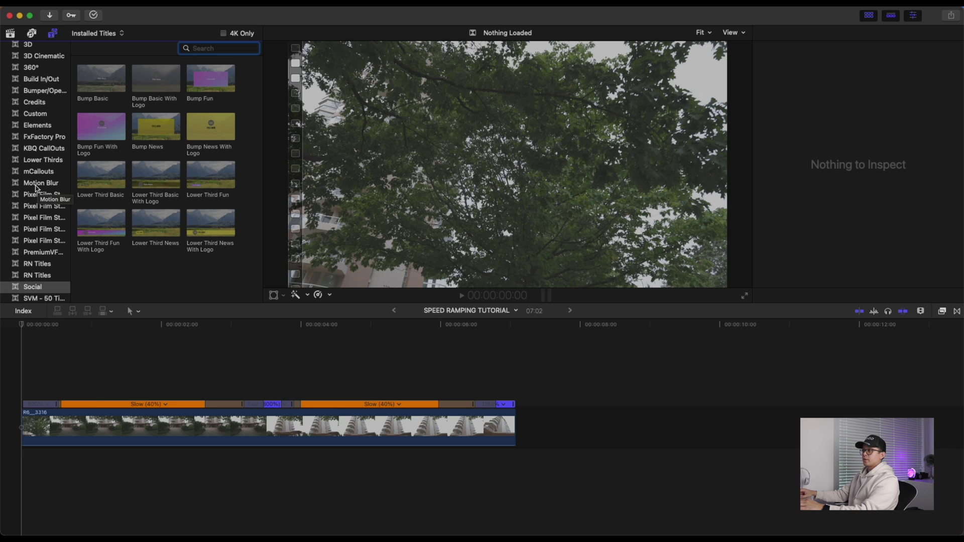
click(40, 185)
key(super+2)
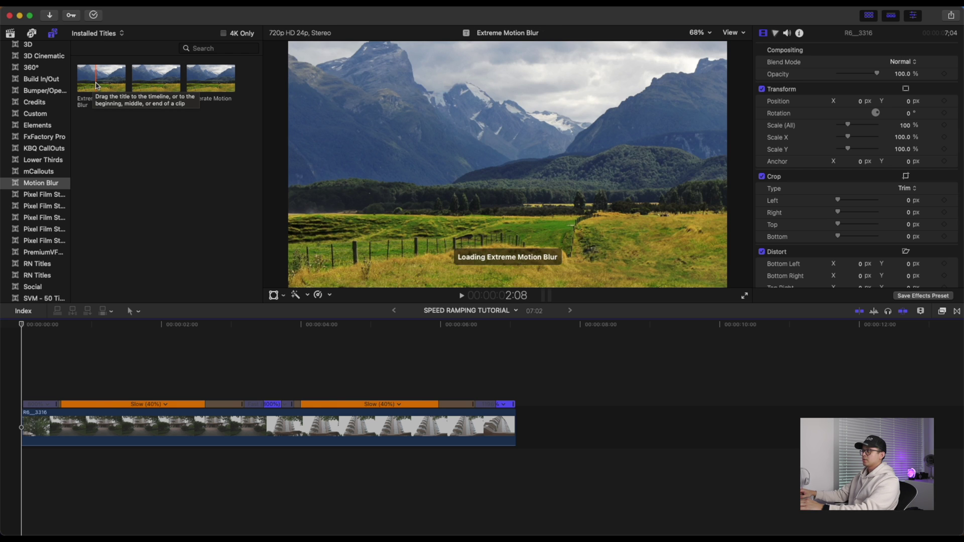
click(100, 83)
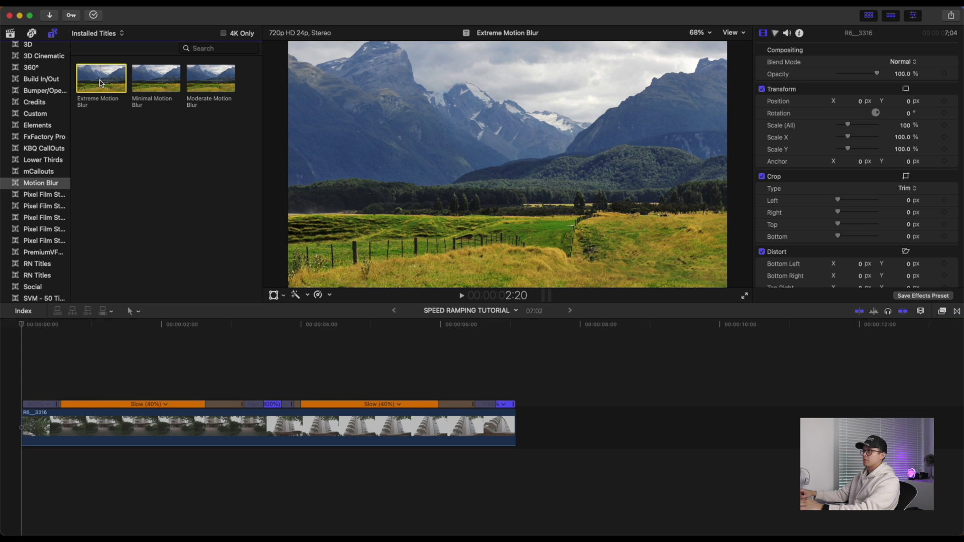
drag(100, 83, 14, 383)
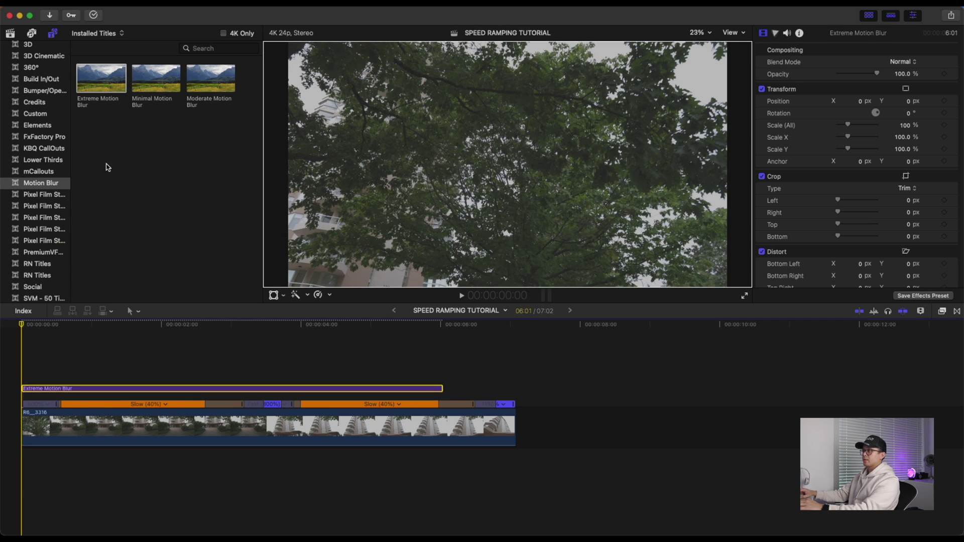
Step: Trim the Extreme Motion Blur title to 14 frames so it covers only the first fast segment
drag(440, 392, 62, 391)
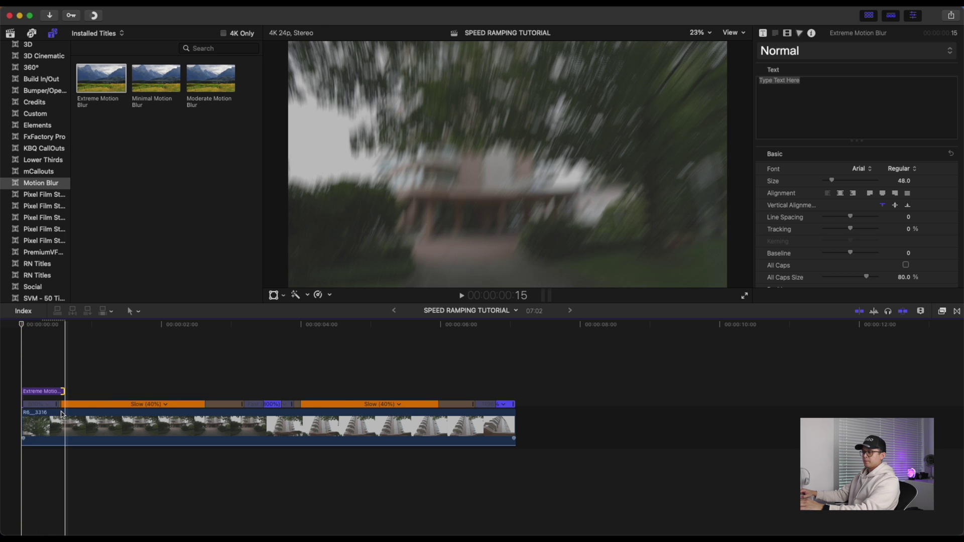
click(64, 377)
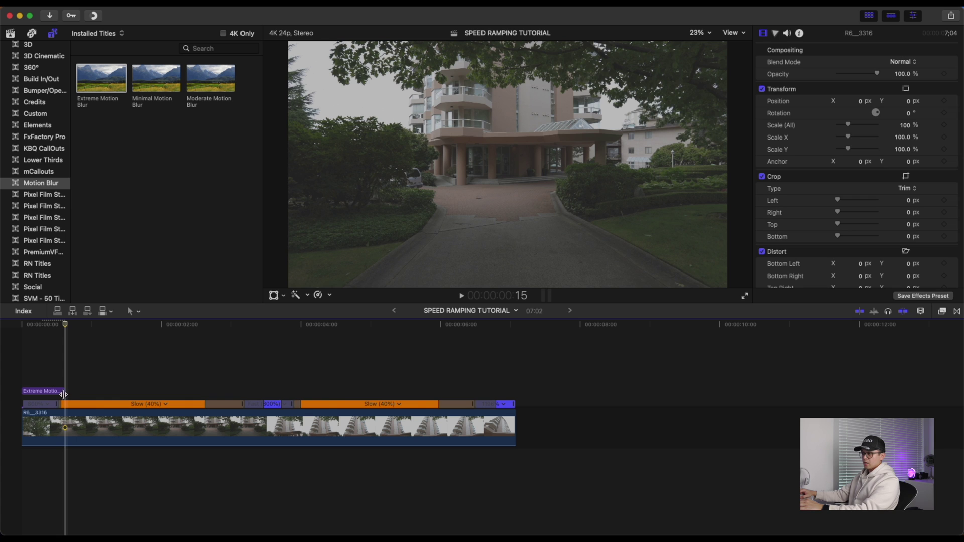
key(Right)
key(Right)
key(Right)
key(Right)
drag(65, 392, 61, 392)
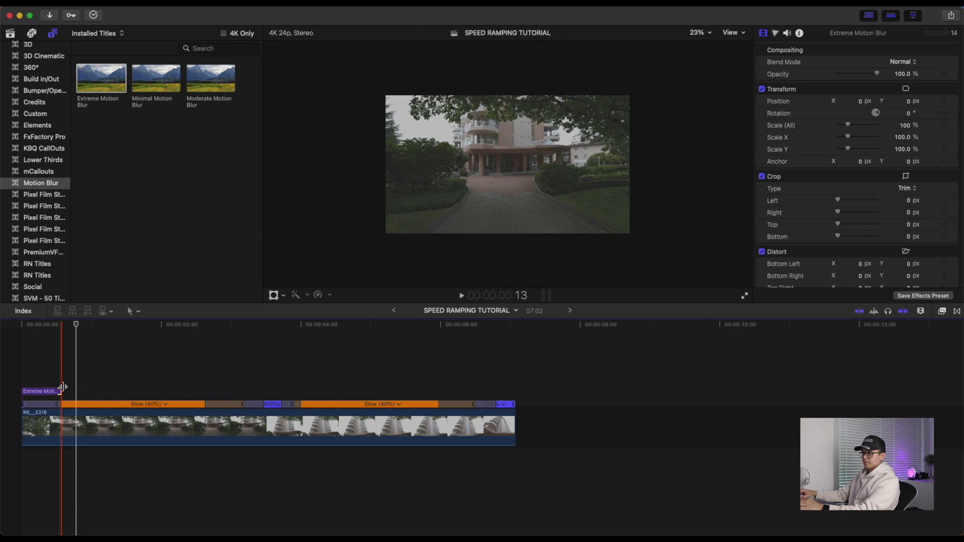
click(64, 382)
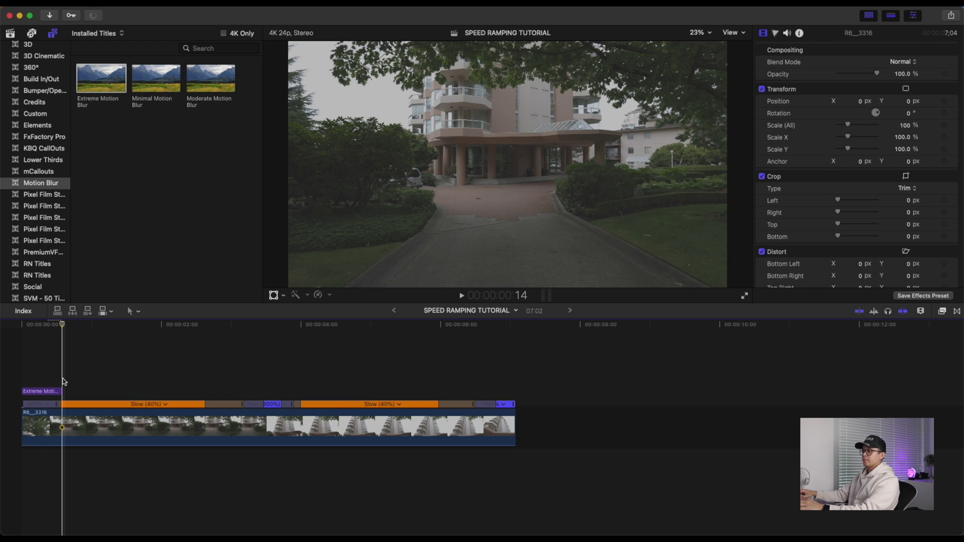
Step: Paste a copy of the Extreme Motion Blur title at the middle fast segment and extend it to 18 frames
click(40, 392)
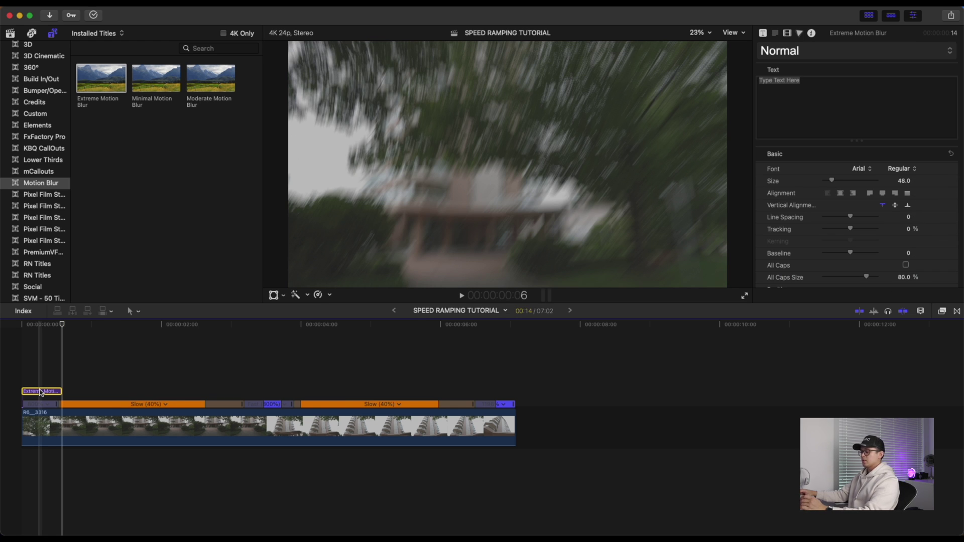
key(super+c)
click(246, 389)
key(super+v)
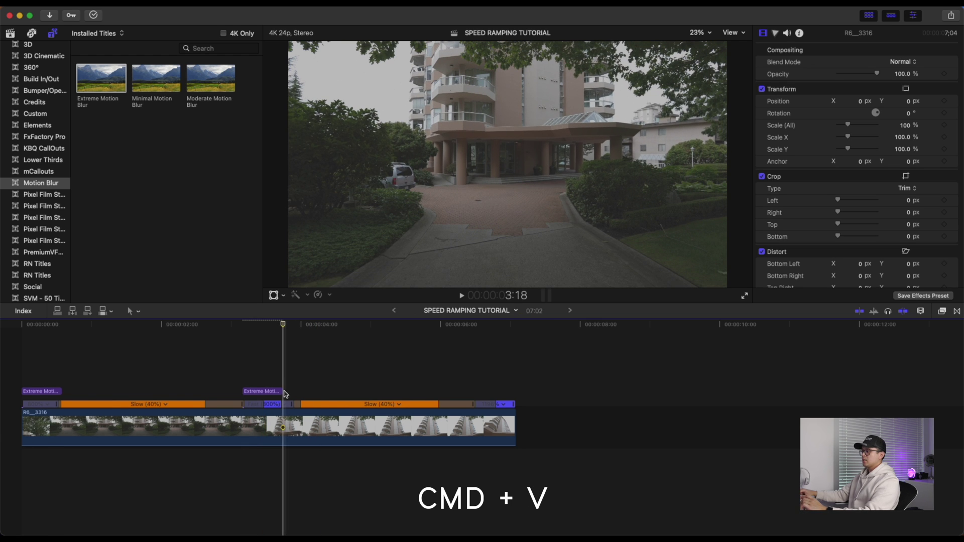
drag(281, 391, 295, 391)
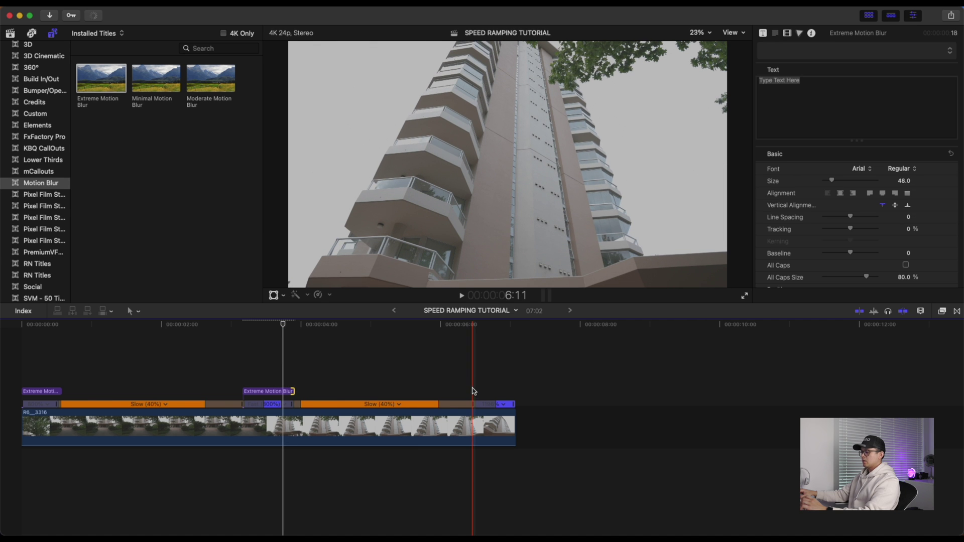
Step: Paste another Extreme Motion Blur copy at 6:11, extend it to the clip's end, and return the playhead to the start
click(473, 391)
key(super+v)
drag(511, 392, 511, 392)
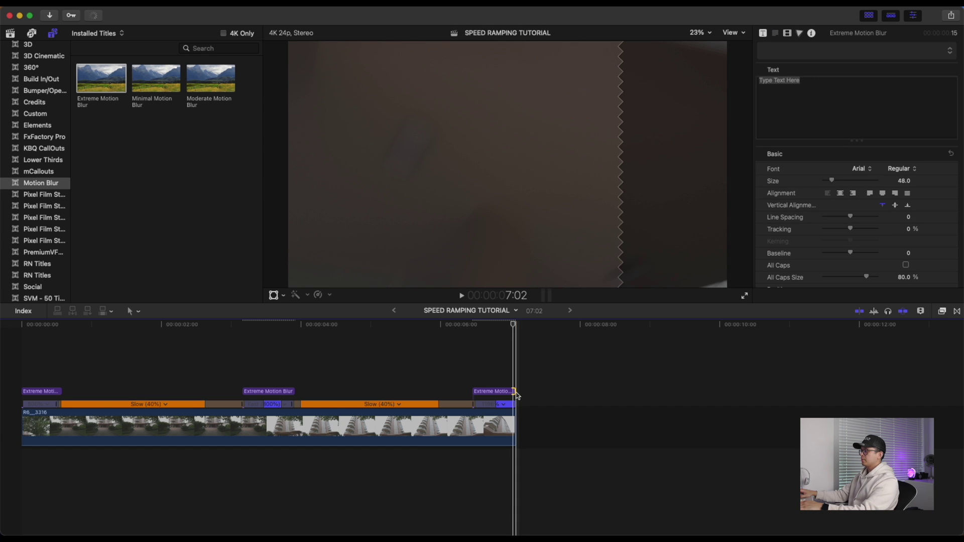
click(180, 342)
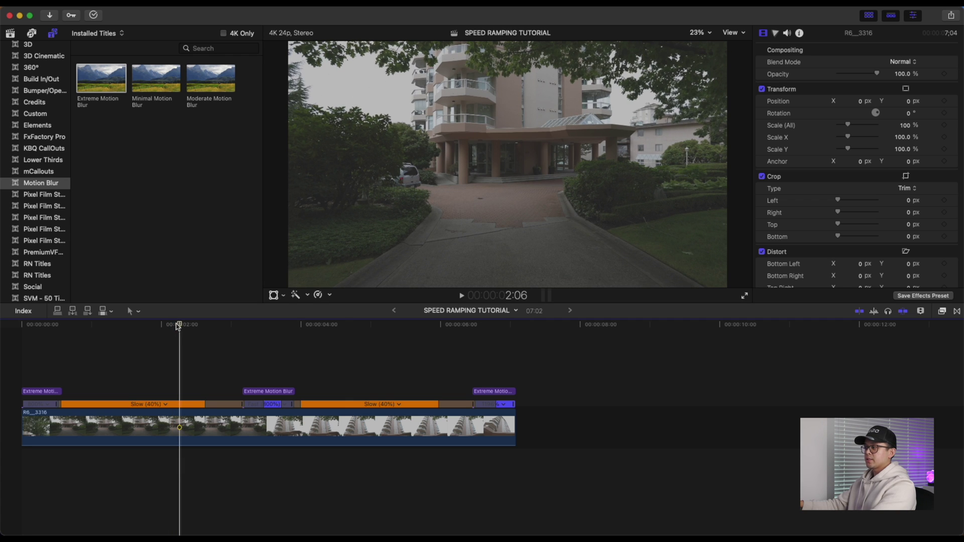
drag(178, 327, 20, 329)
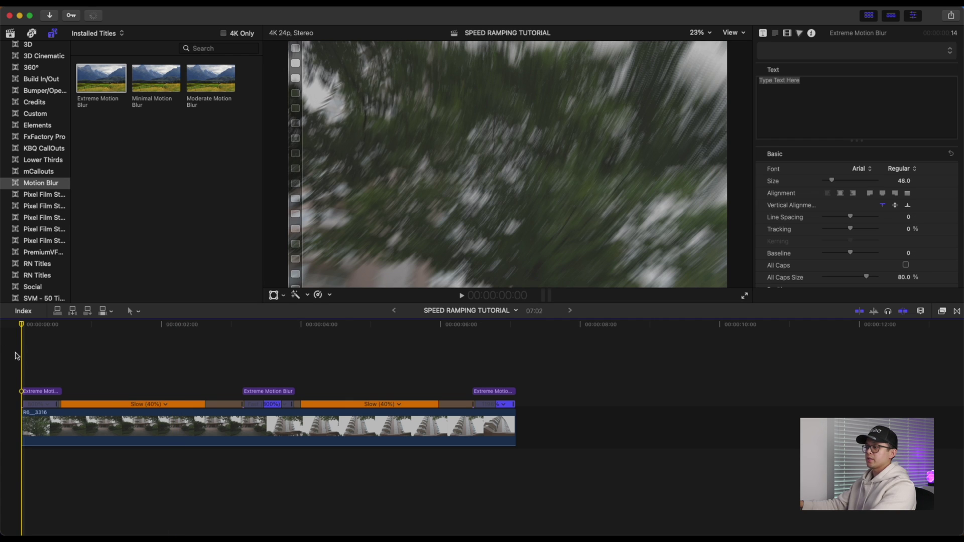
Step: Play back the R6__3316 edit from the start to review the motion blur on its fast segments
key(space)
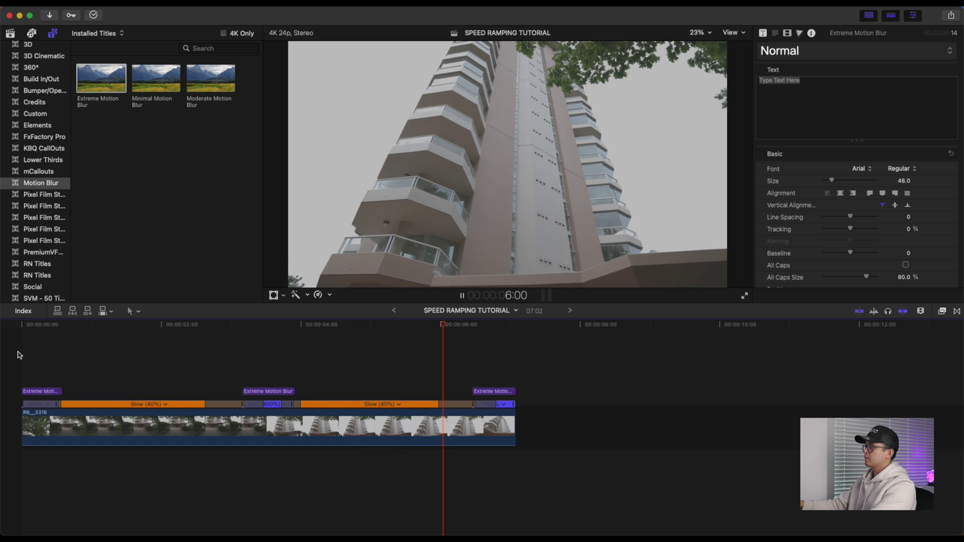
click(21, 356)
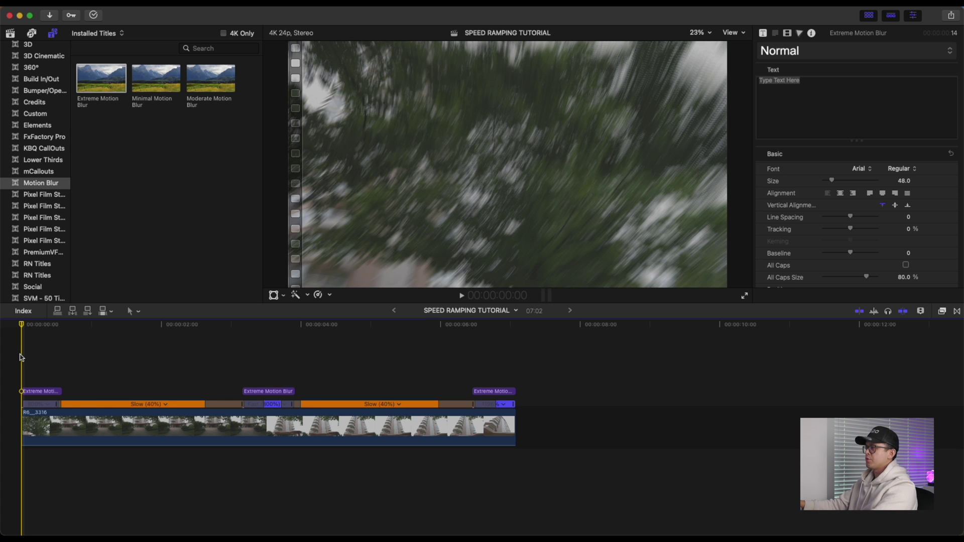
key(space)
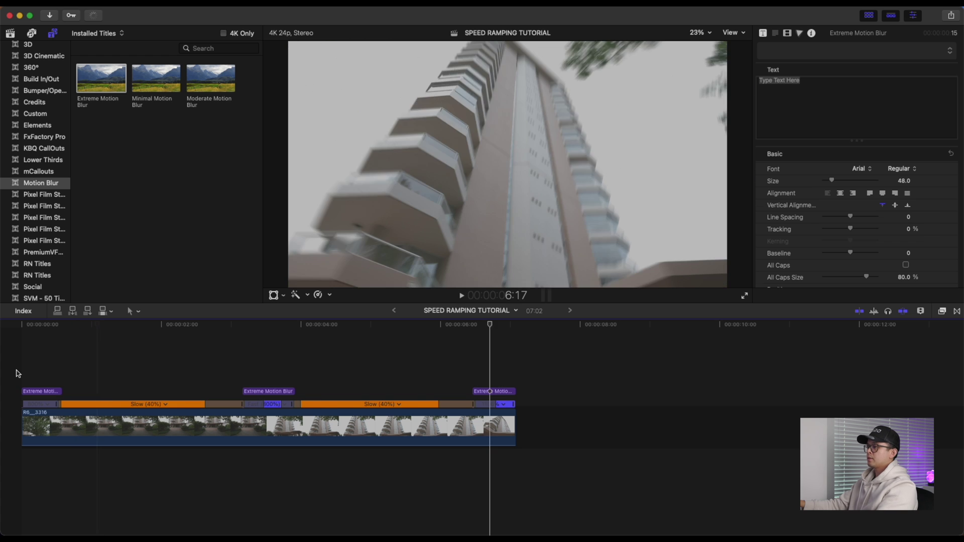
key(Home)
key(space)
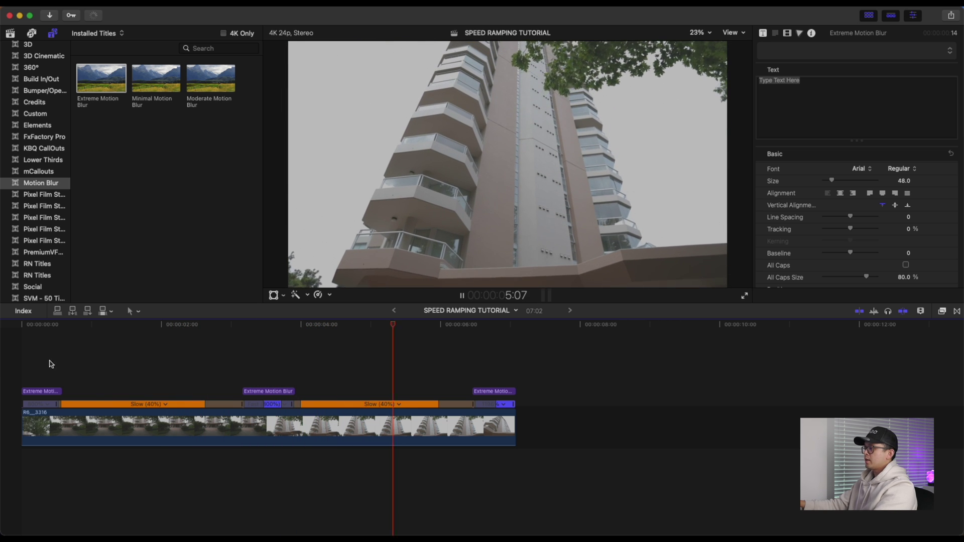
click(479, 369)
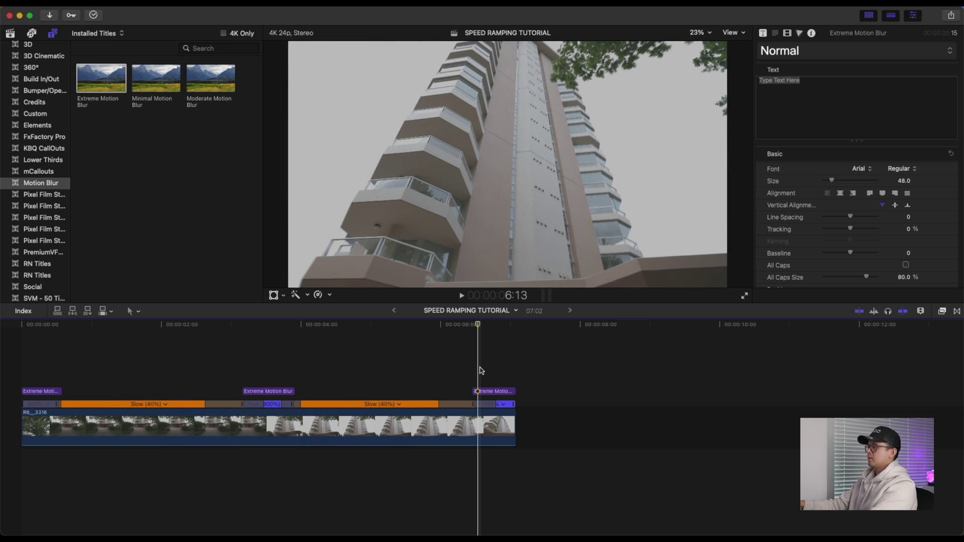
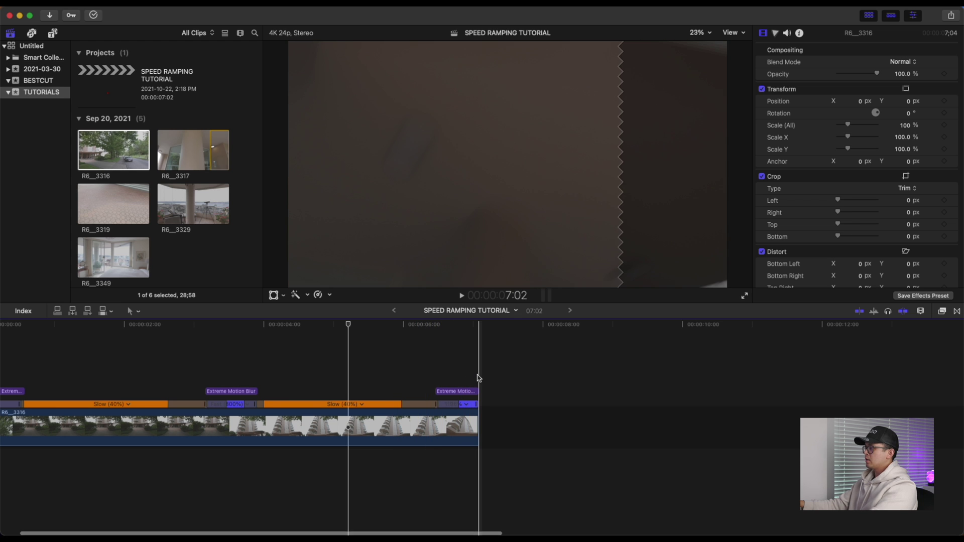
Step: Append the latter part of clip R6__3319 to the end of the timeline and apply Automatic Speed to it
click(81, 206)
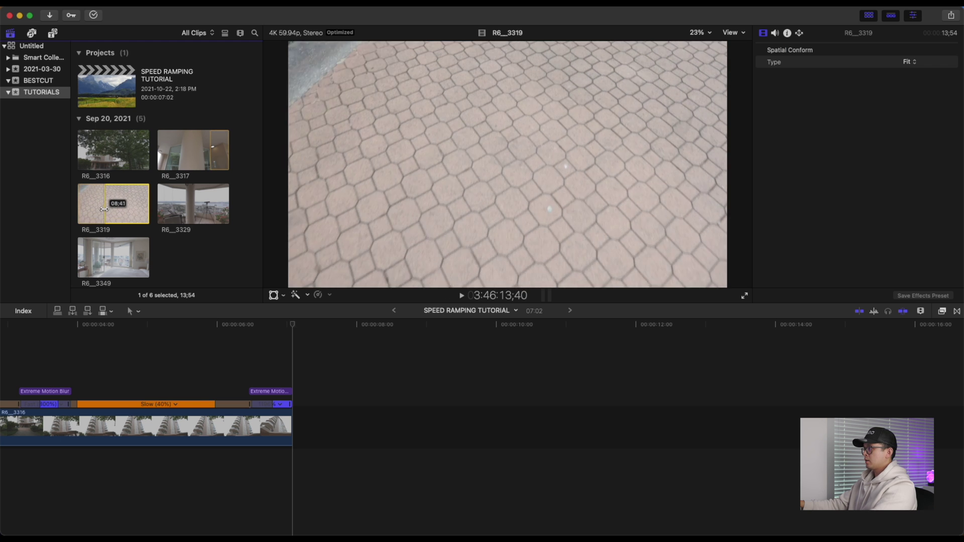
drag(100, 209, 309, 421)
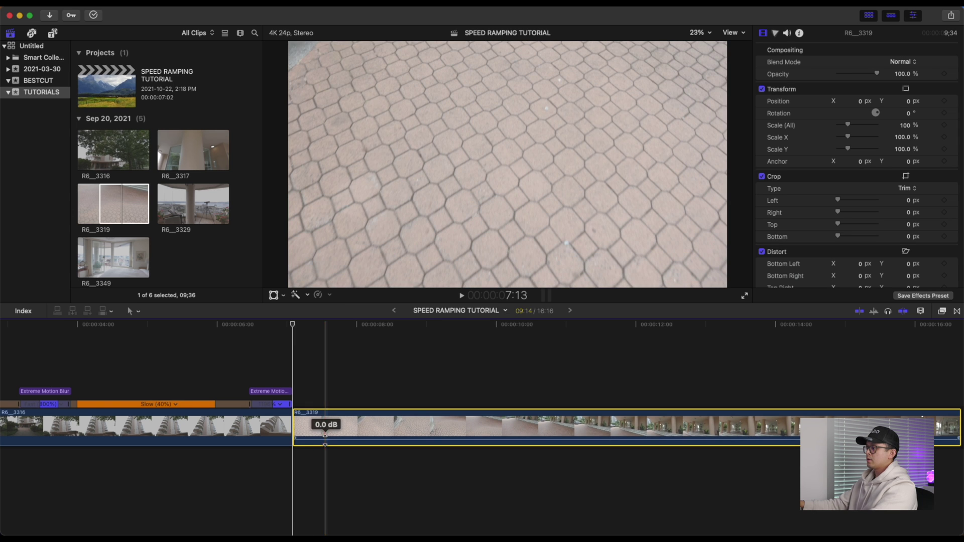
click(312, 279)
click(320, 296)
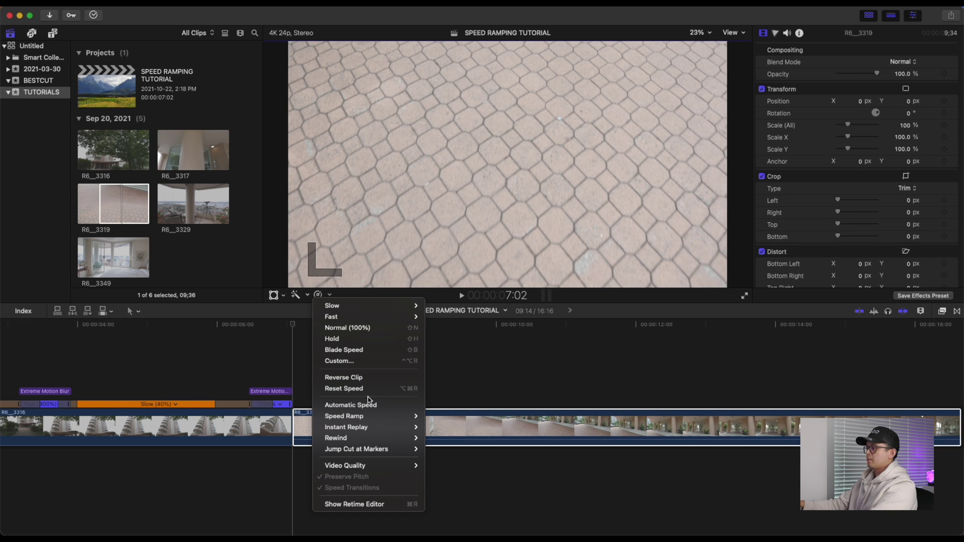
click(360, 406)
scroll(326, 426, right, 5)
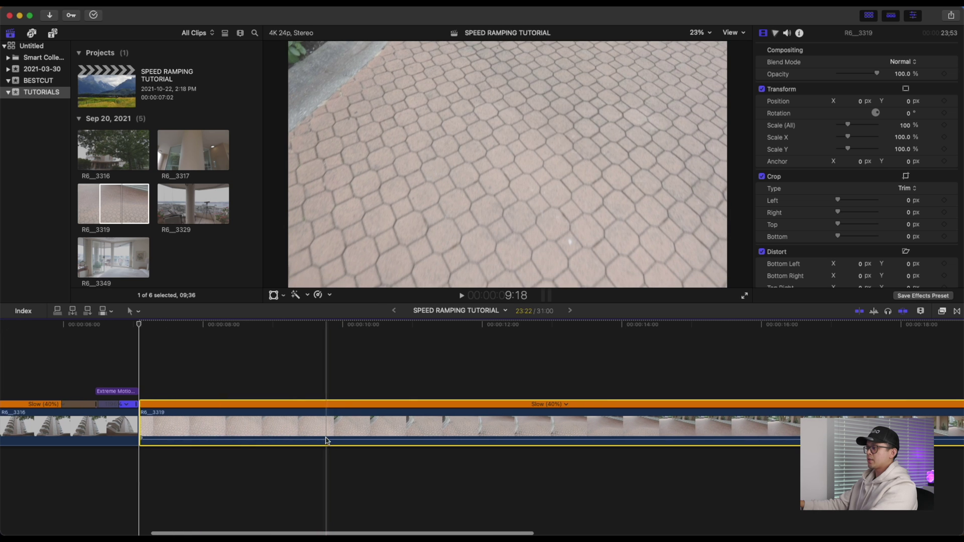
Step: Blade the speed of clip R6__3319 at 19:18 and set the segment before the cut to 20x fast
click(283, 434)
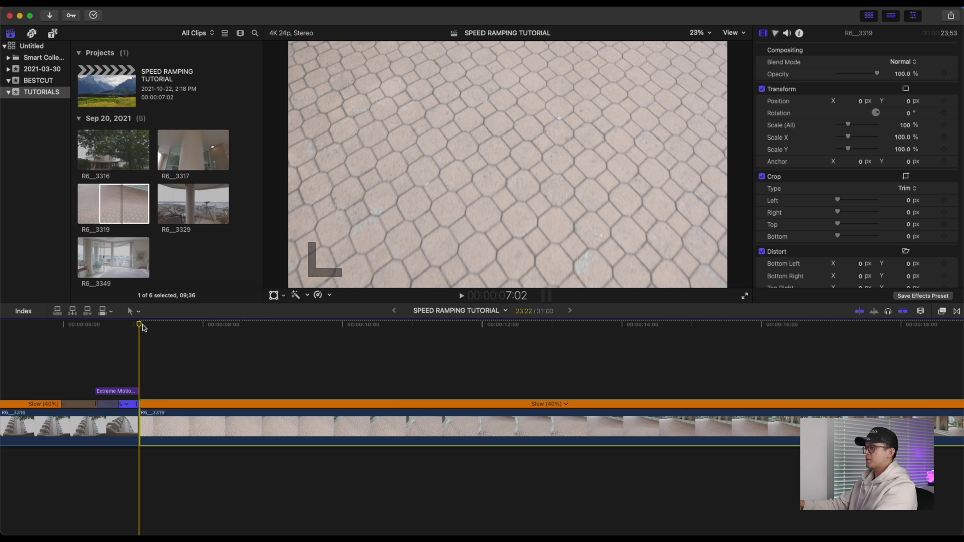
drag(143, 328, 757, 366)
scroll(703, 366, right, 8)
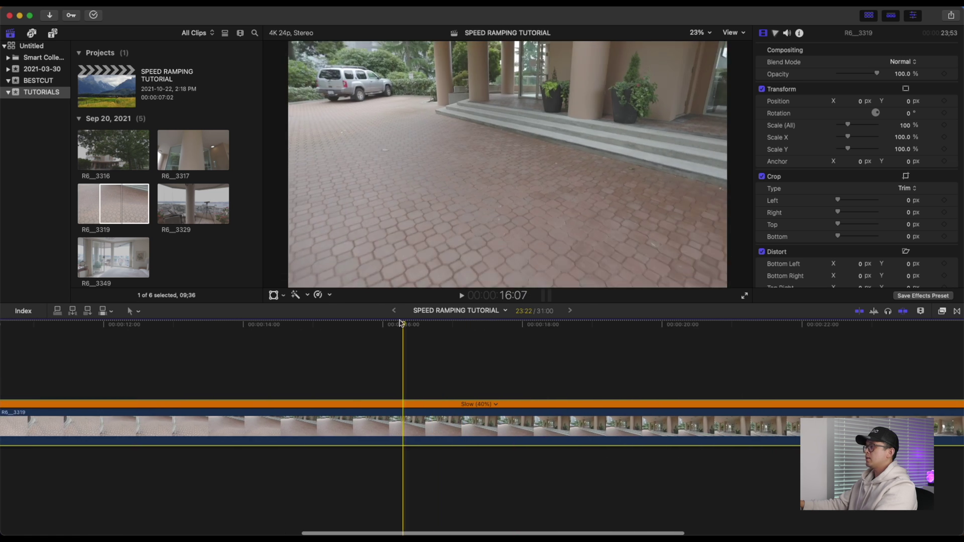
drag(403, 324, 648, 423)
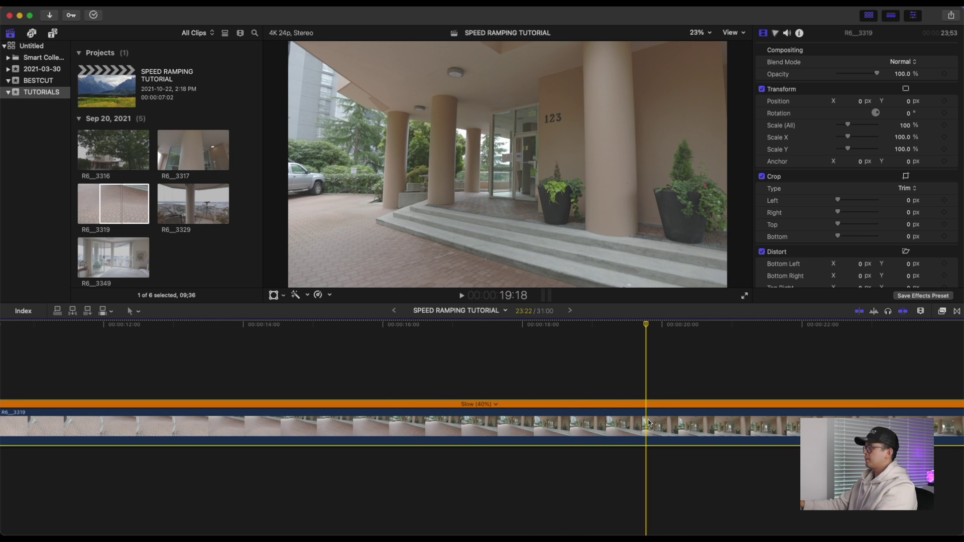
scroll(538, 383, left, 6)
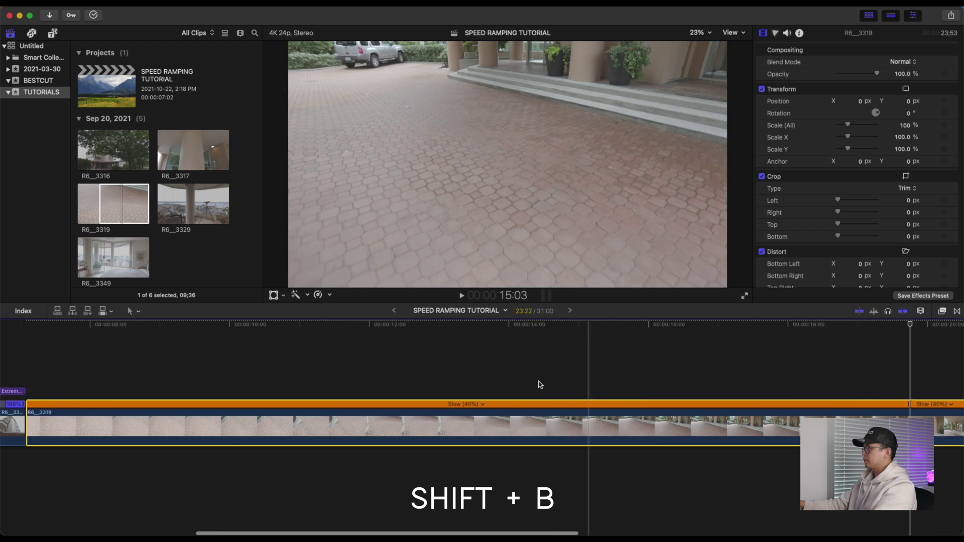
scroll(606, 386, right, 2)
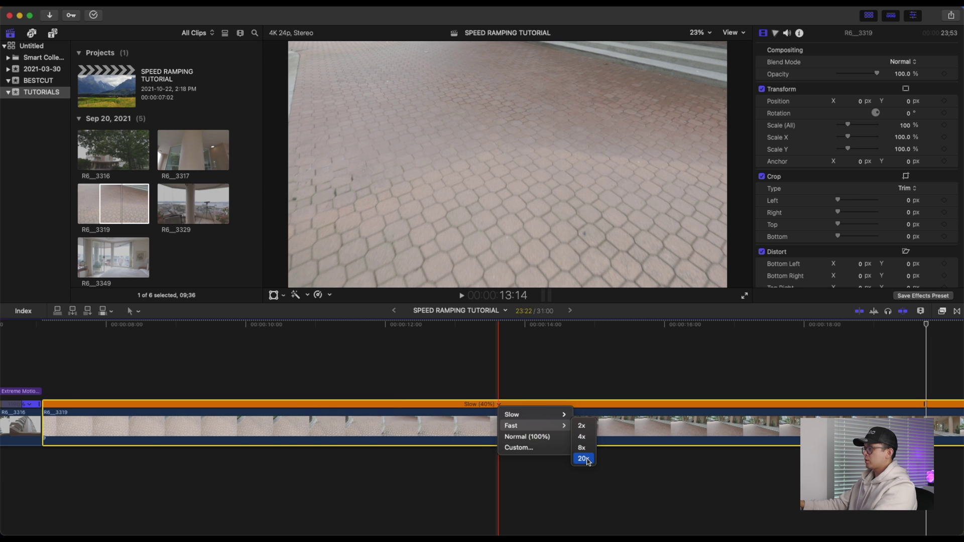
click(584, 459)
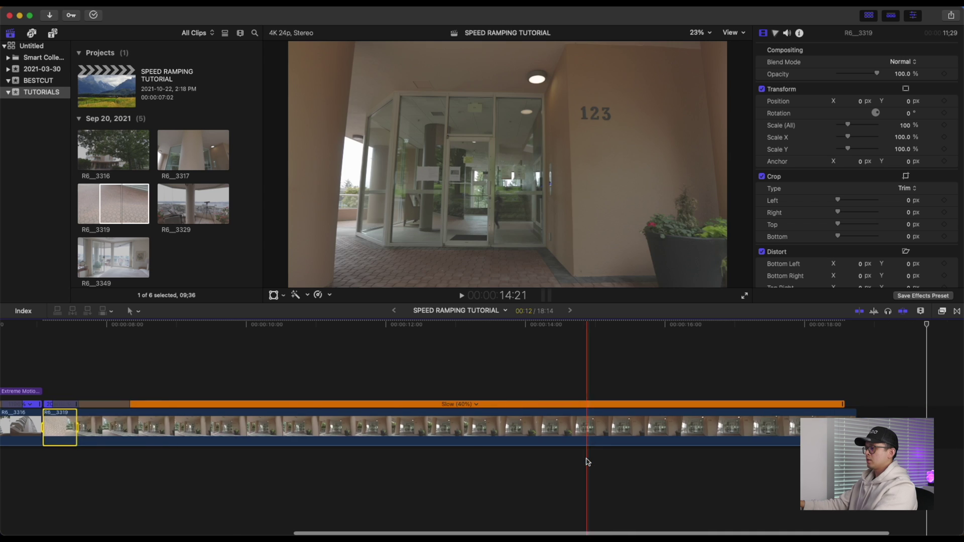
Step: Lengthen the fast opening segment of R6__3319 slightly by retiming its end, and play back the result
scroll(586, 459, left, 5)
click(227, 380)
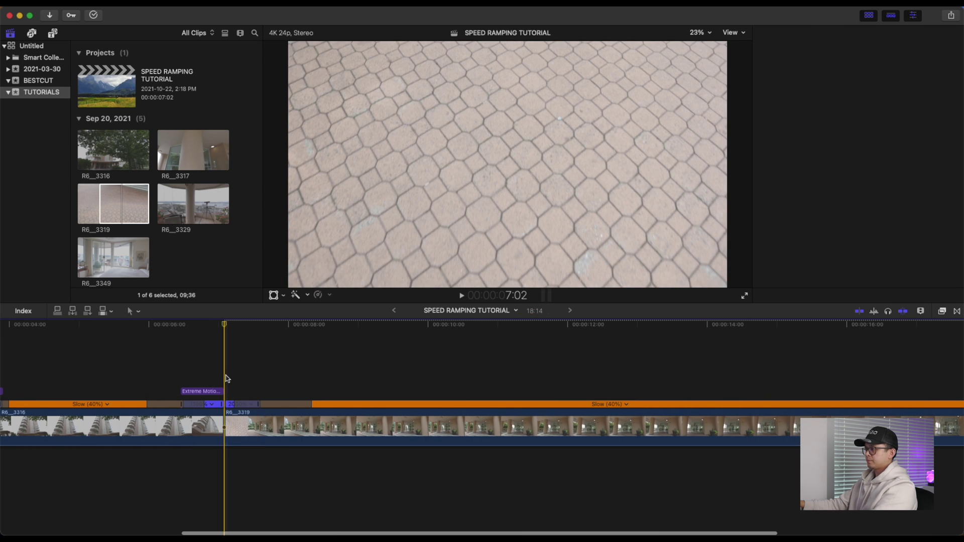
key(space)
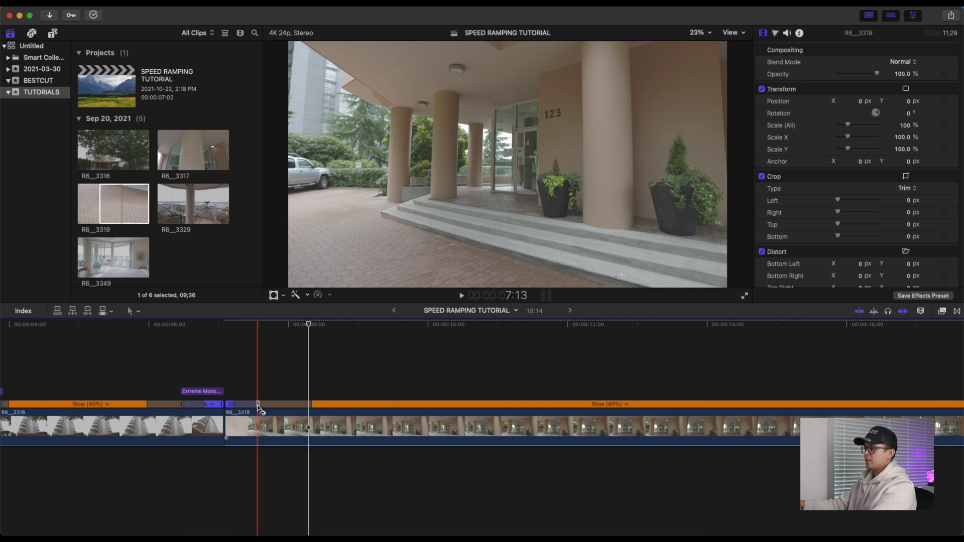
mouse_move(258, 405)
mouse_down()
mouse_move(311, 411)
mouse_move(262, 408)
mouse_up()
click(226, 367)
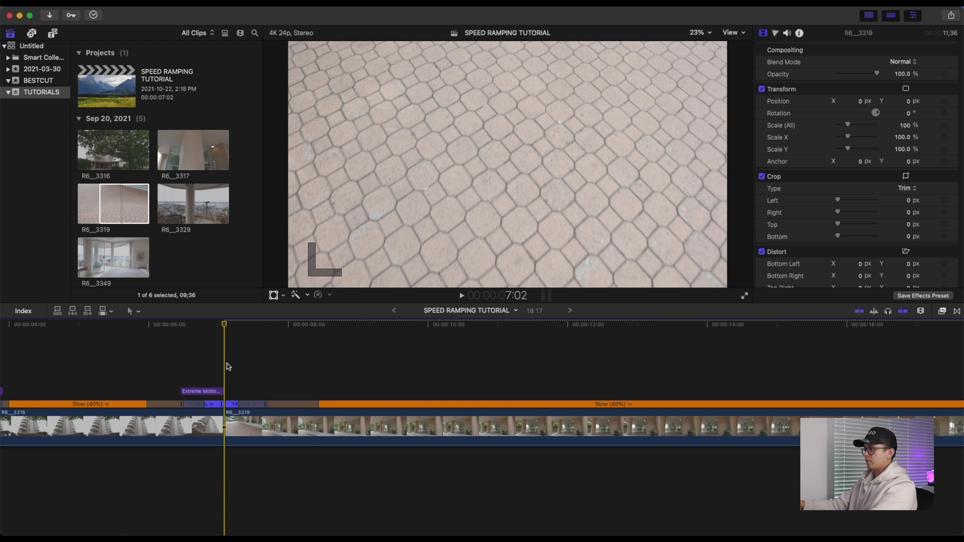
key(space)
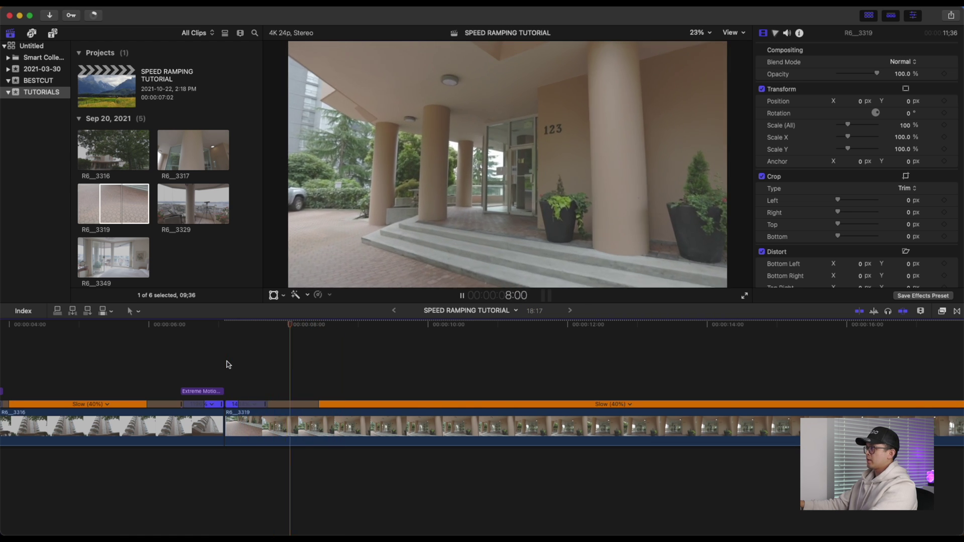
click(227, 365)
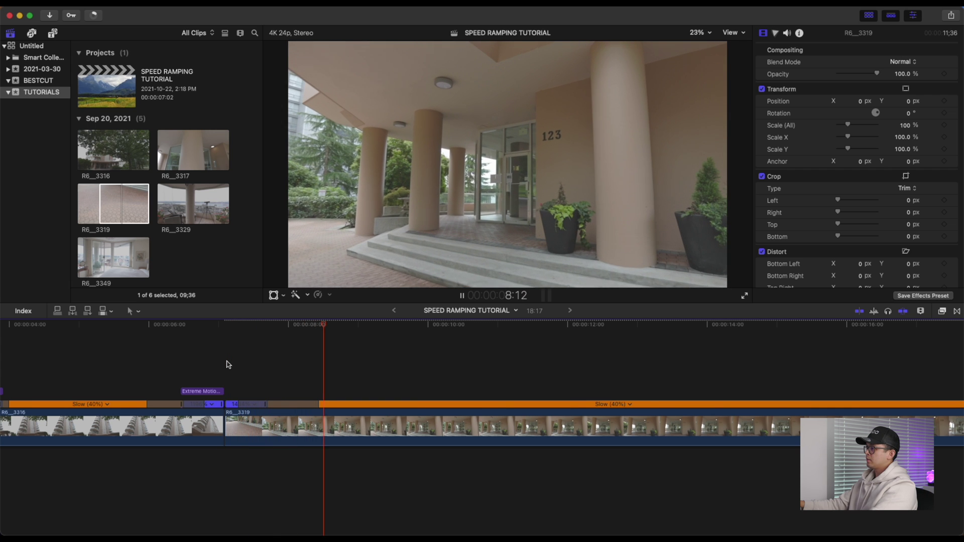
key(space)
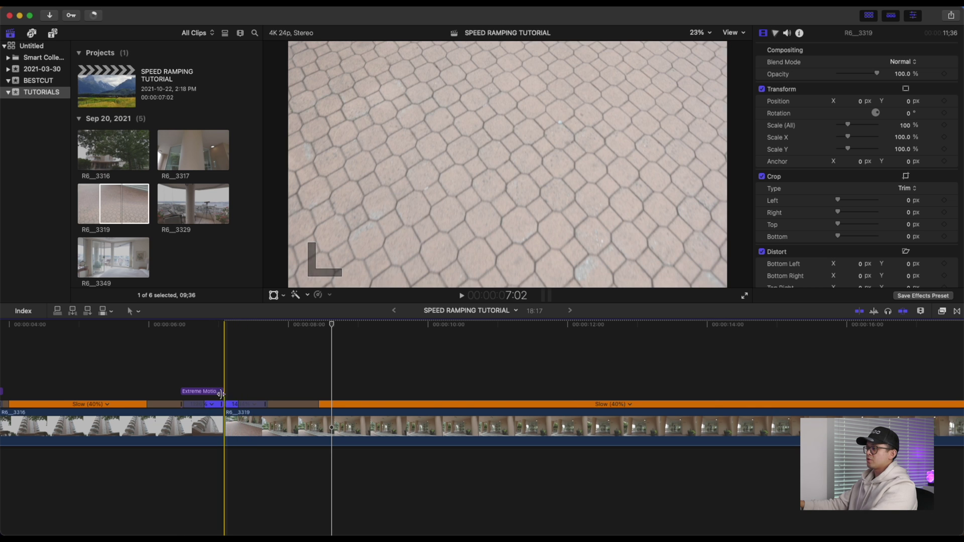
Step: Extend the last Extreme Motion Blur title across the cut to the end of R6__3319's fast segment and play back the transition
drag(221, 391, 265, 393)
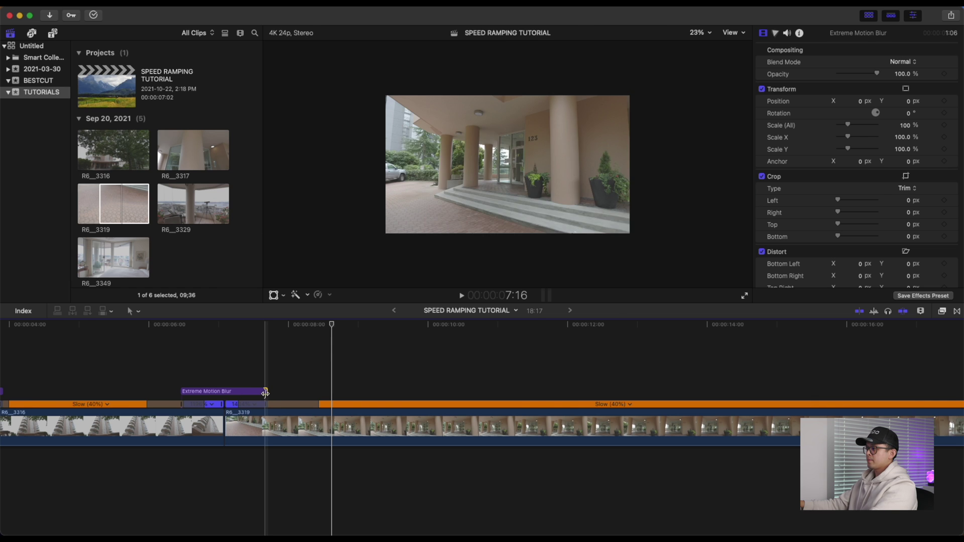
click(272, 374)
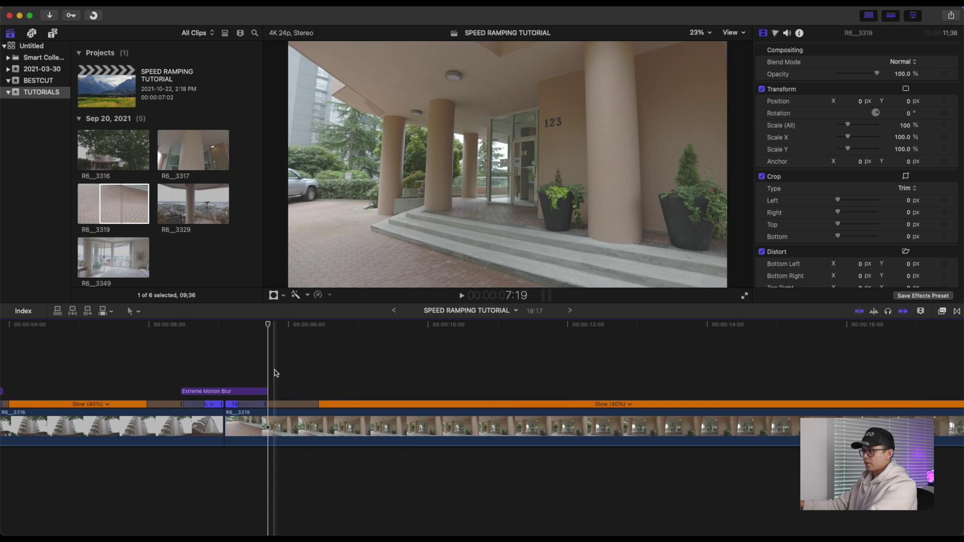
click(114, 333)
key(space)
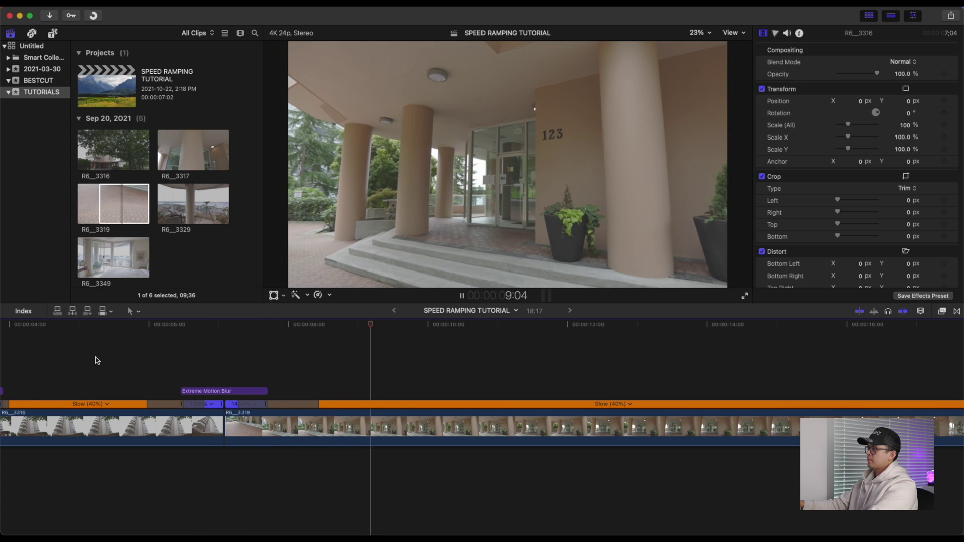
Step: Cut clip R6__3319 at 9:10, delete everything after the cut, and replay the transition between the two clips
click(388, 426)
key(super+b)
click(394, 427)
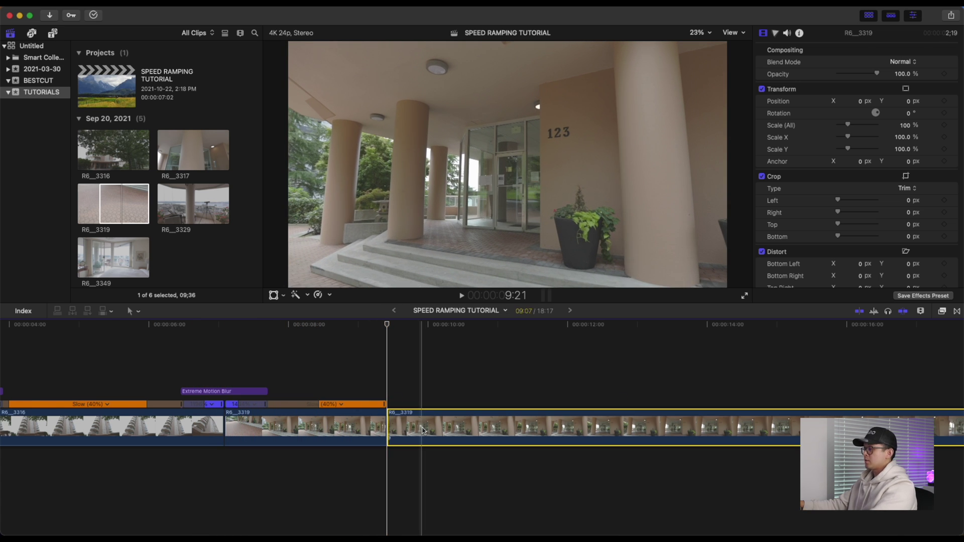
key(BackSpace)
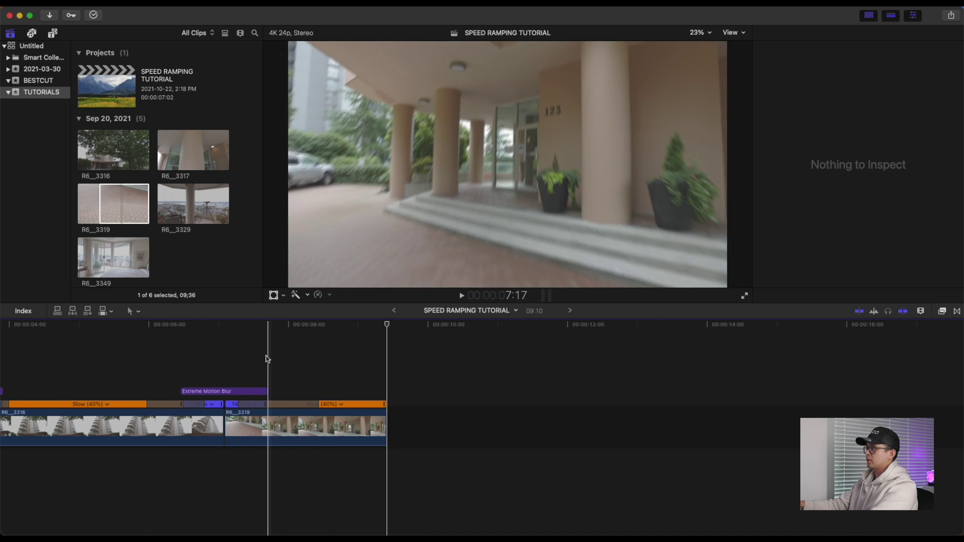
click(129, 351)
key(space)
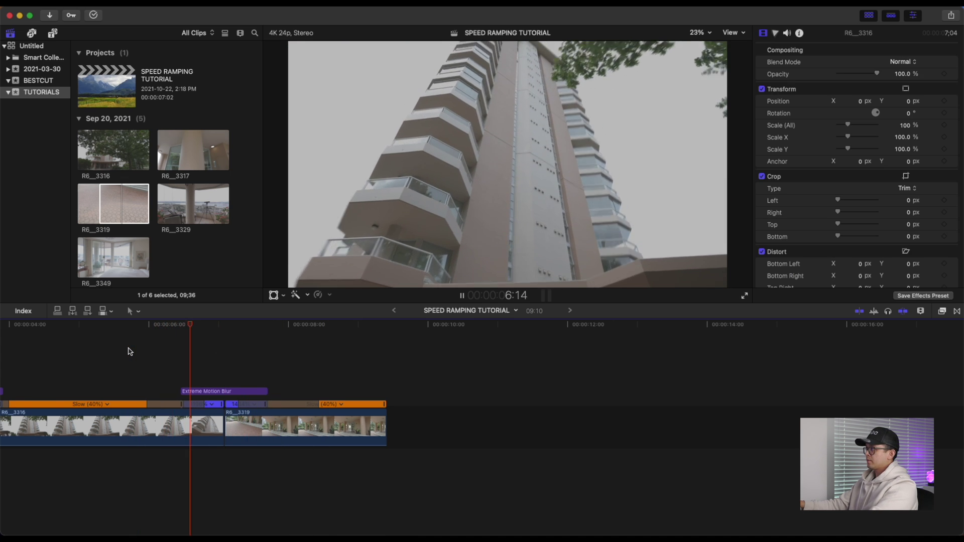